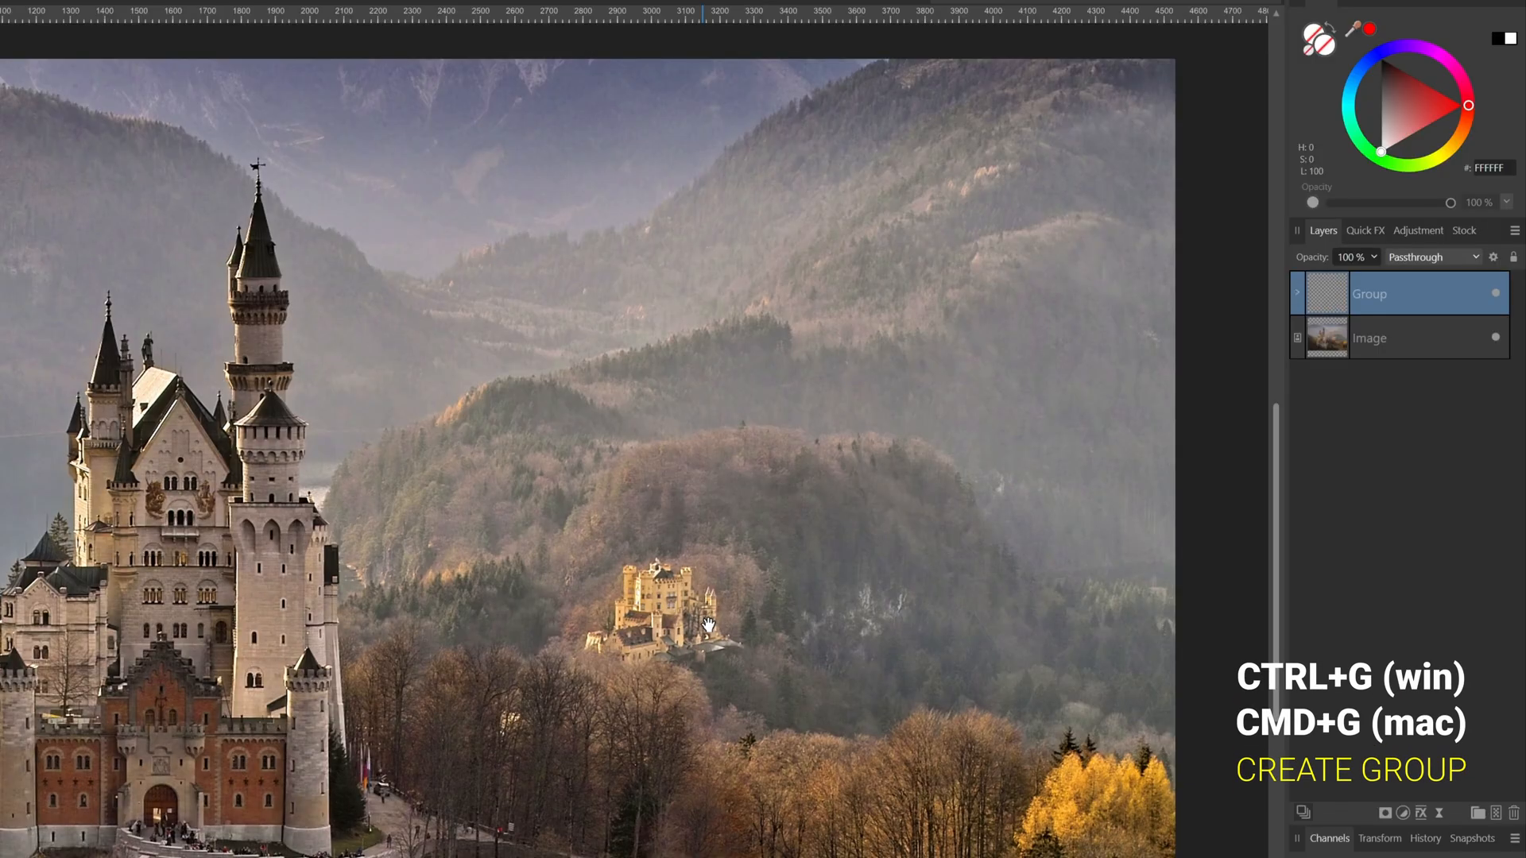
Group the upper image layer and add a Recolor adjustment with 0% saturation above the image inside the group.
key("ctrl+g")
left_click(1297, 293)
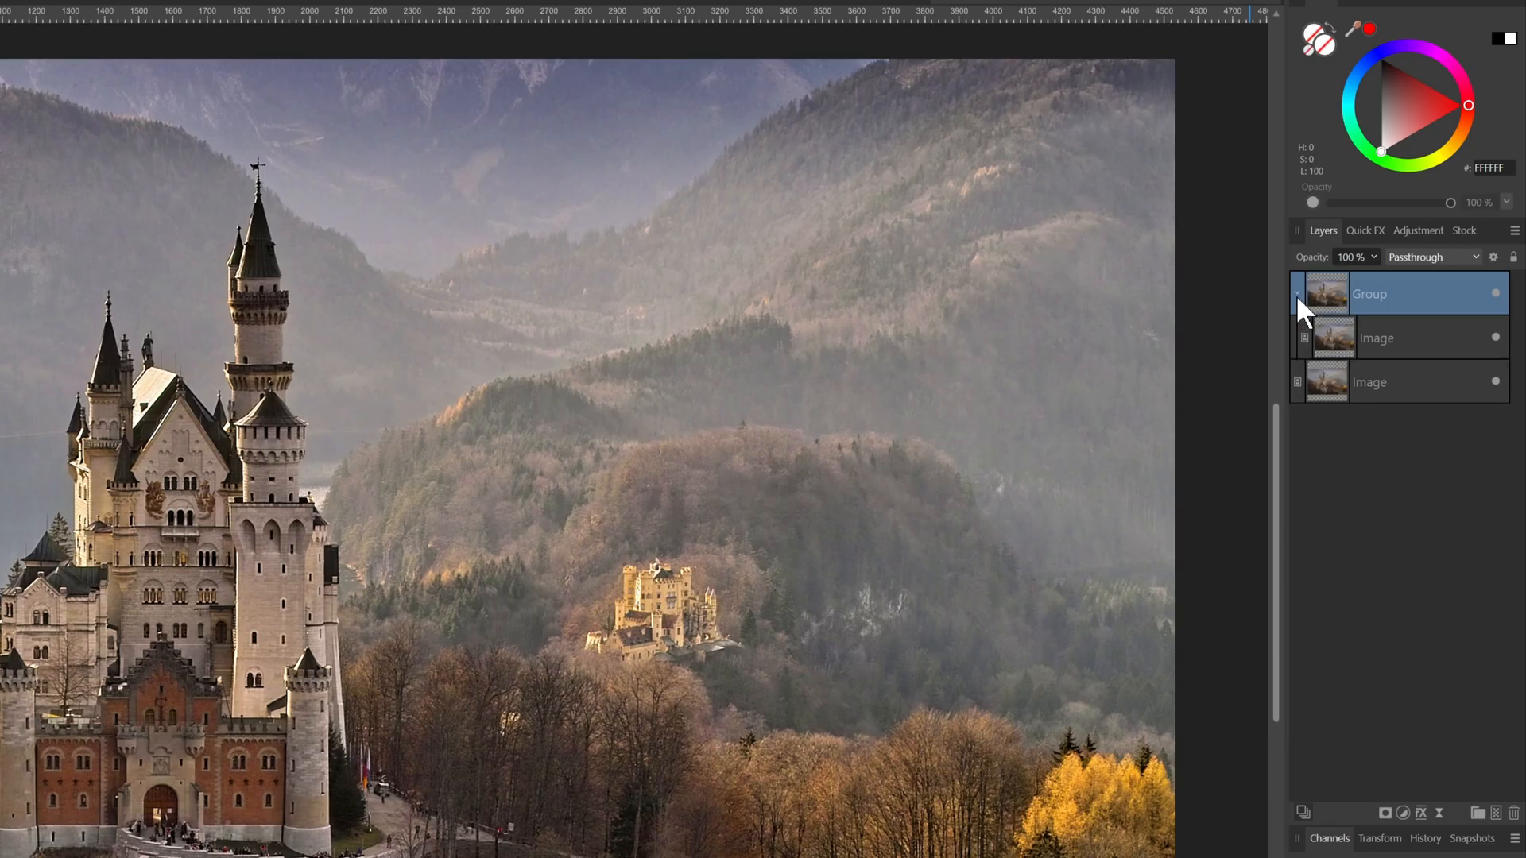
left_click(1336, 355)
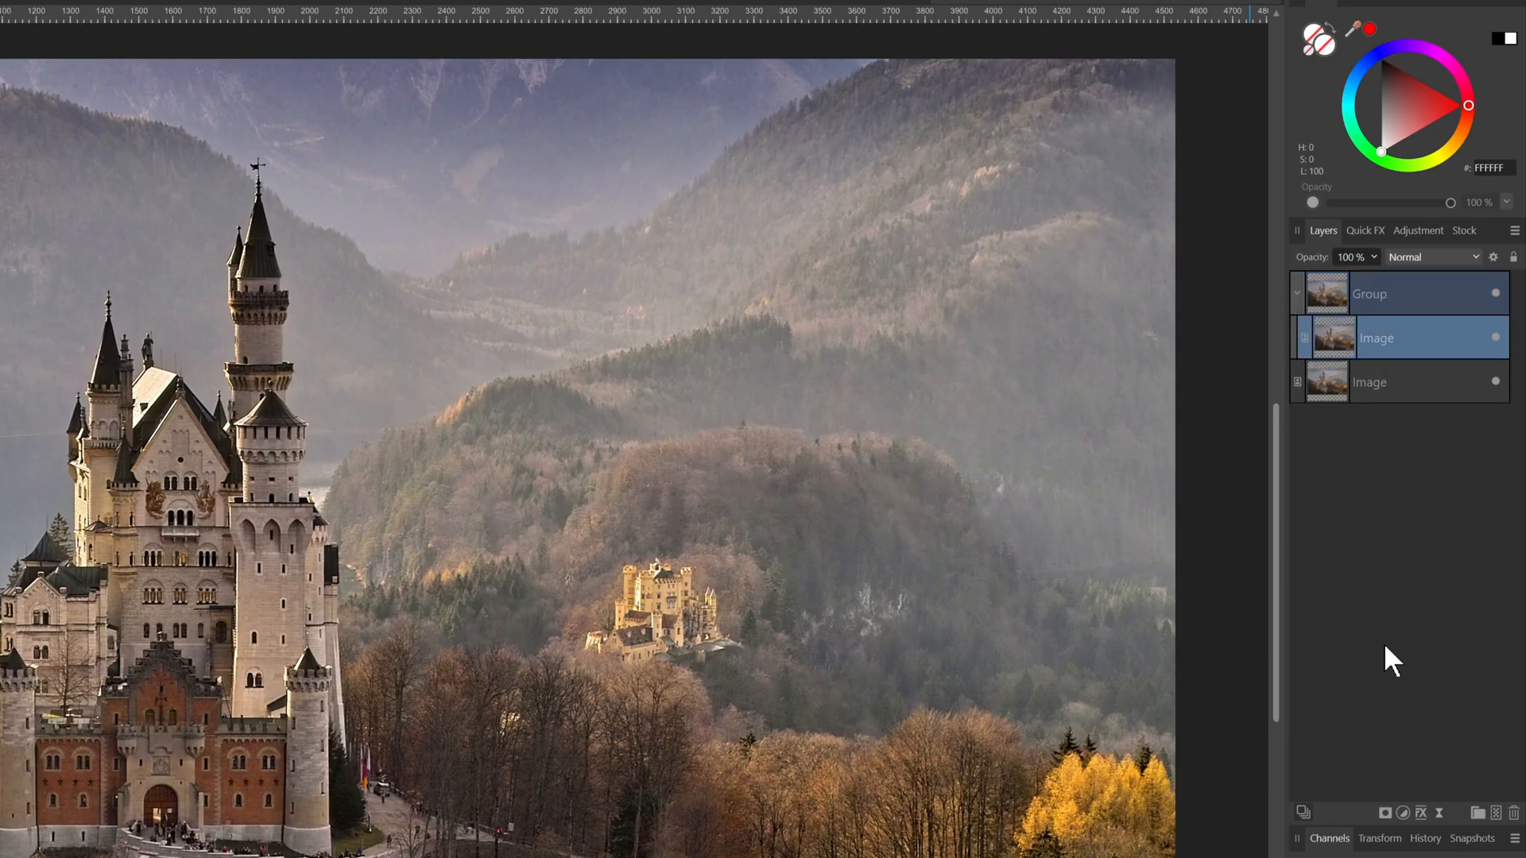
left_click(1404, 813)
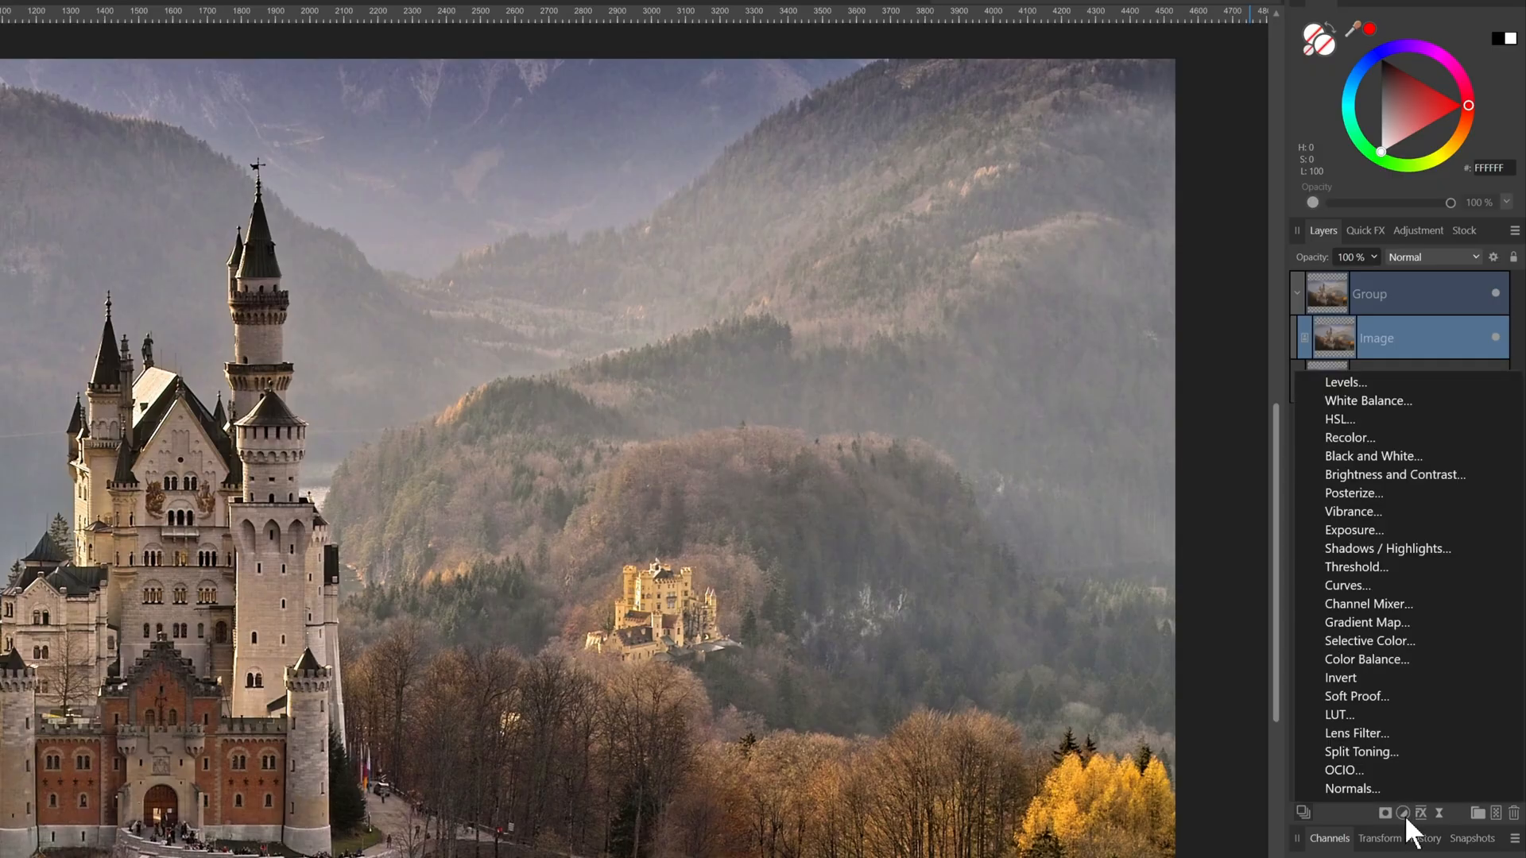
left_click(1372, 437)
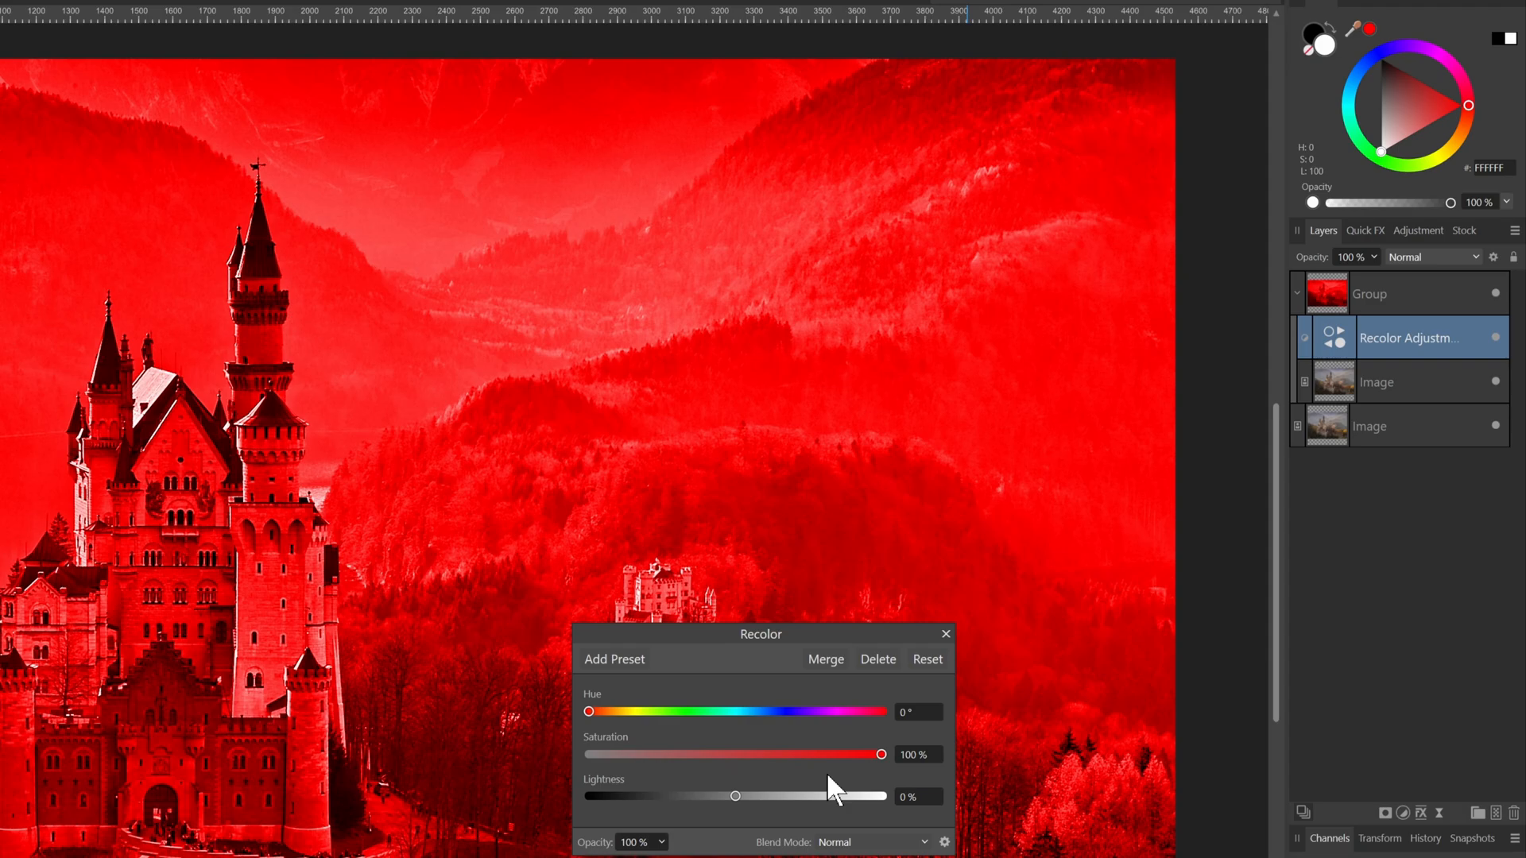
left_click_drag(880, 754, 533, 749)
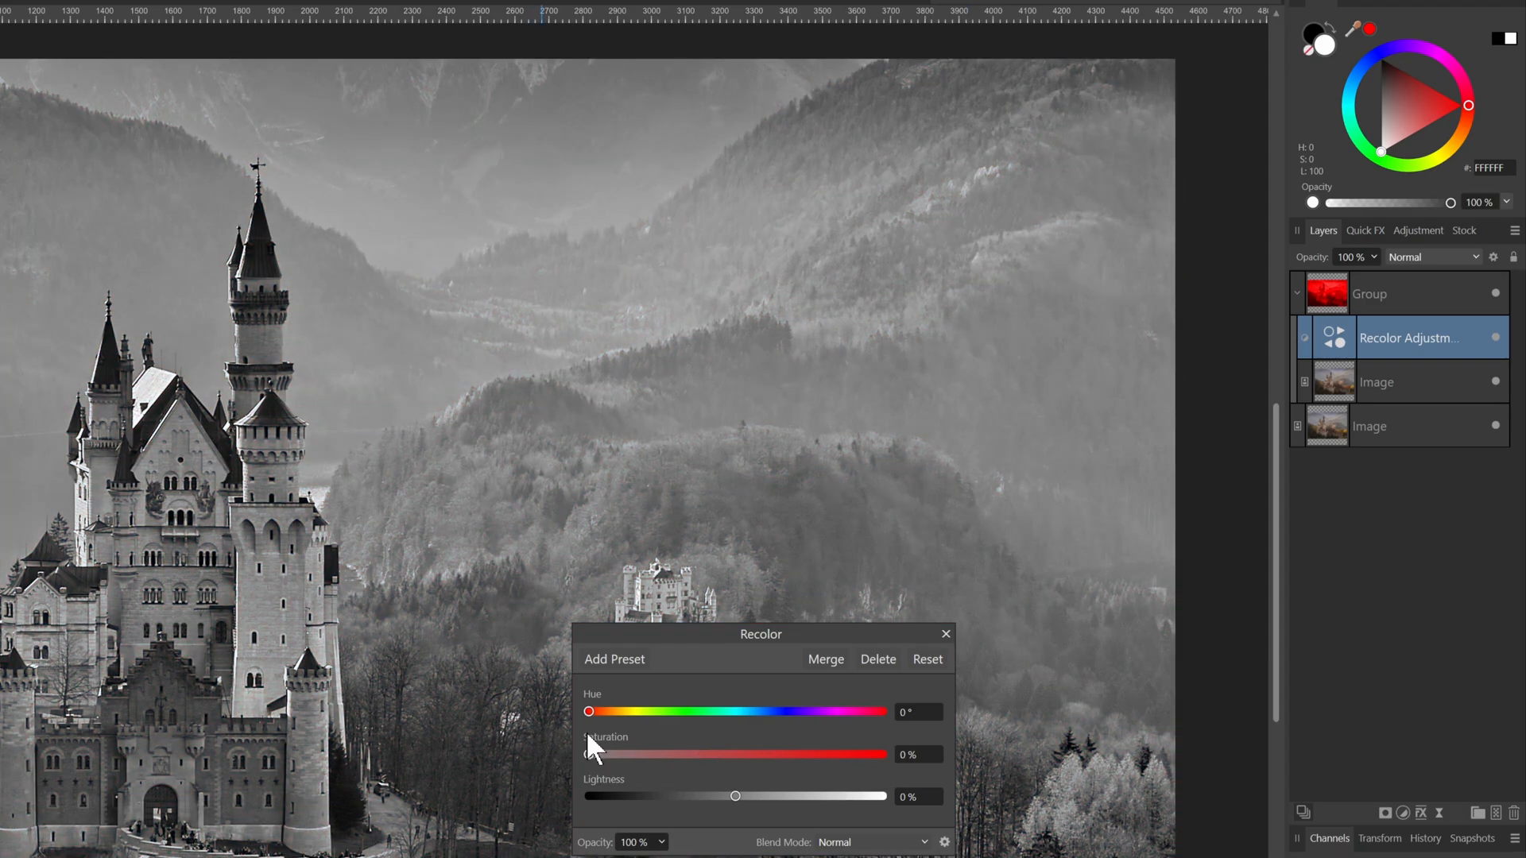
left_click(944, 634)
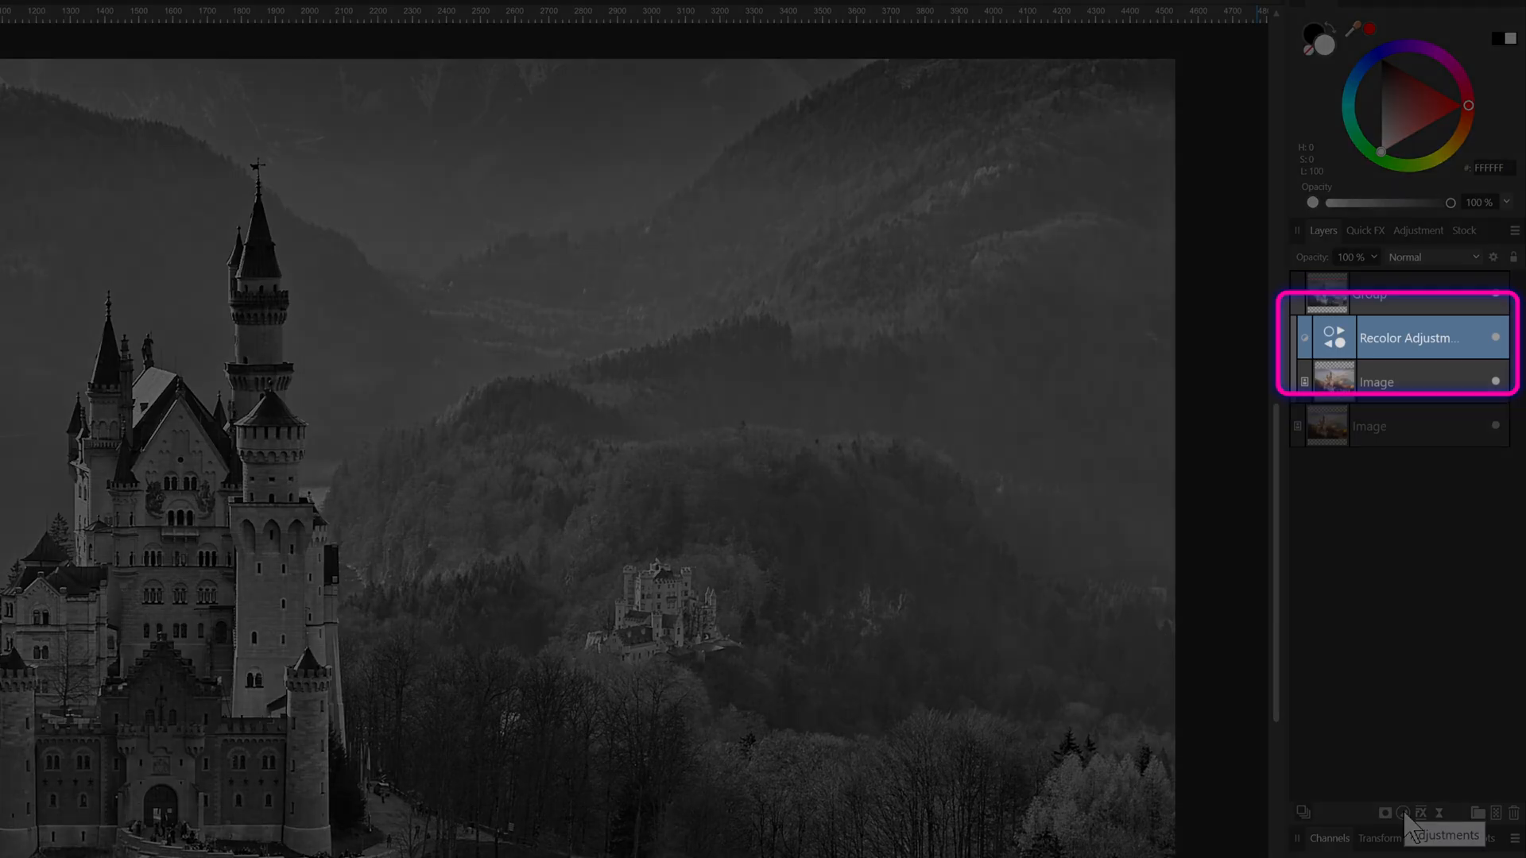
Nest the Recolor adjustment in its own group and add an Invert adjustment above it in that group.
key("ctrl+g")
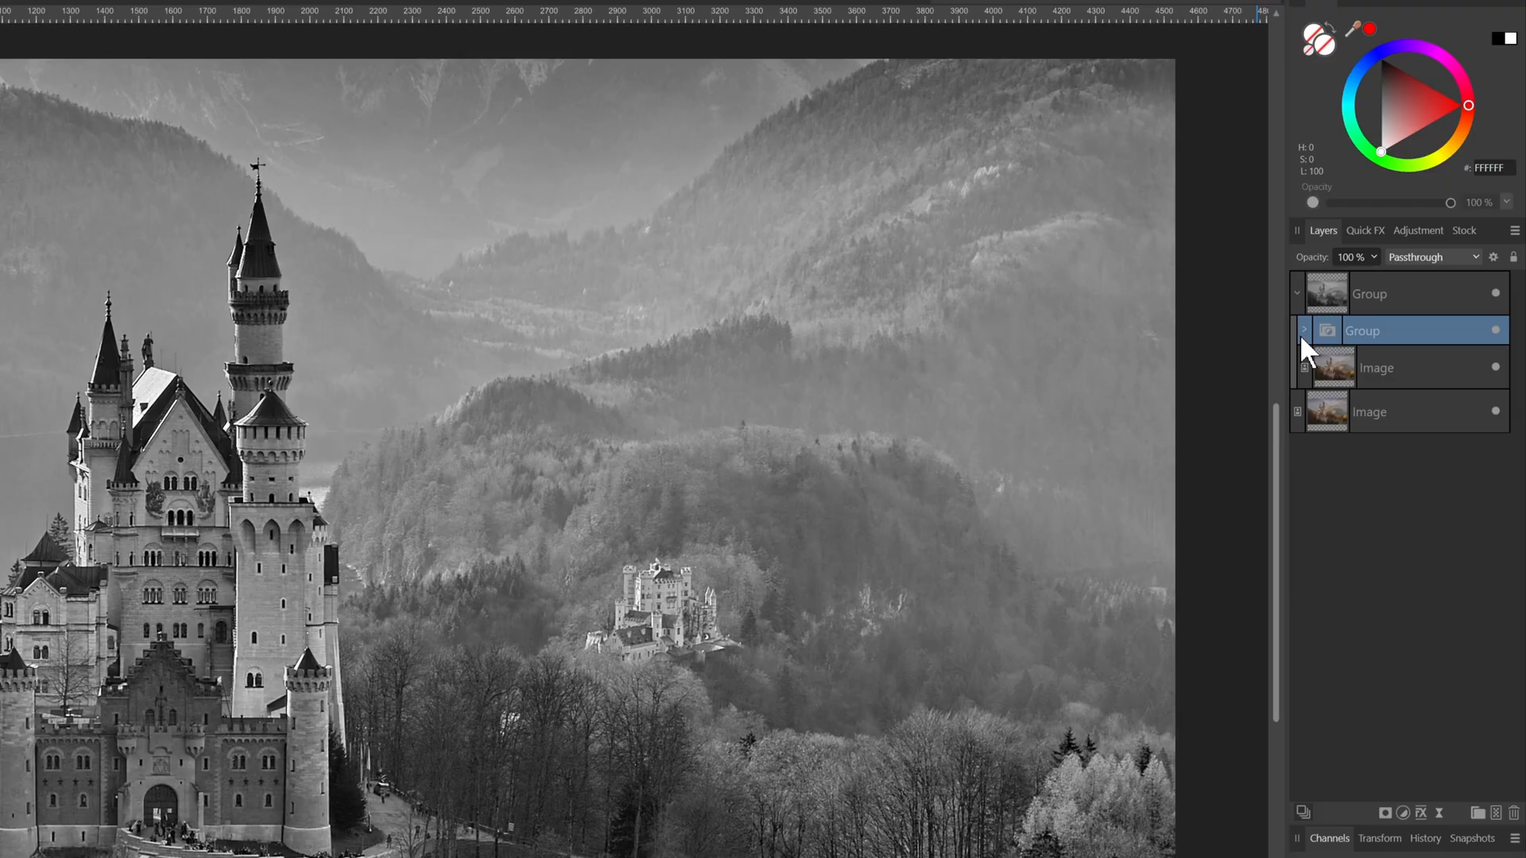
left_click(1303, 330)
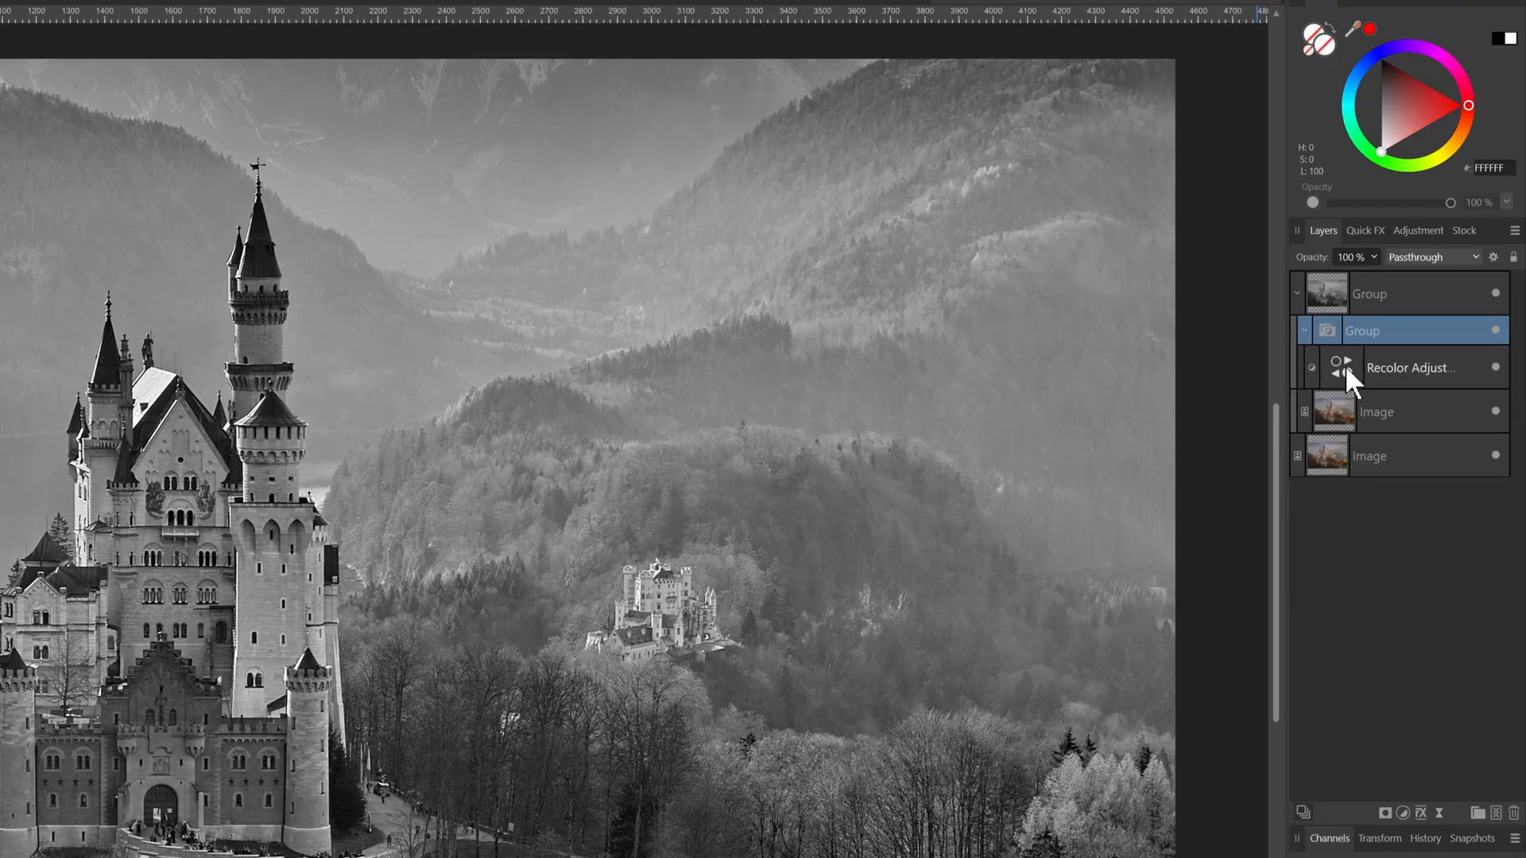
double_click(1343, 366)
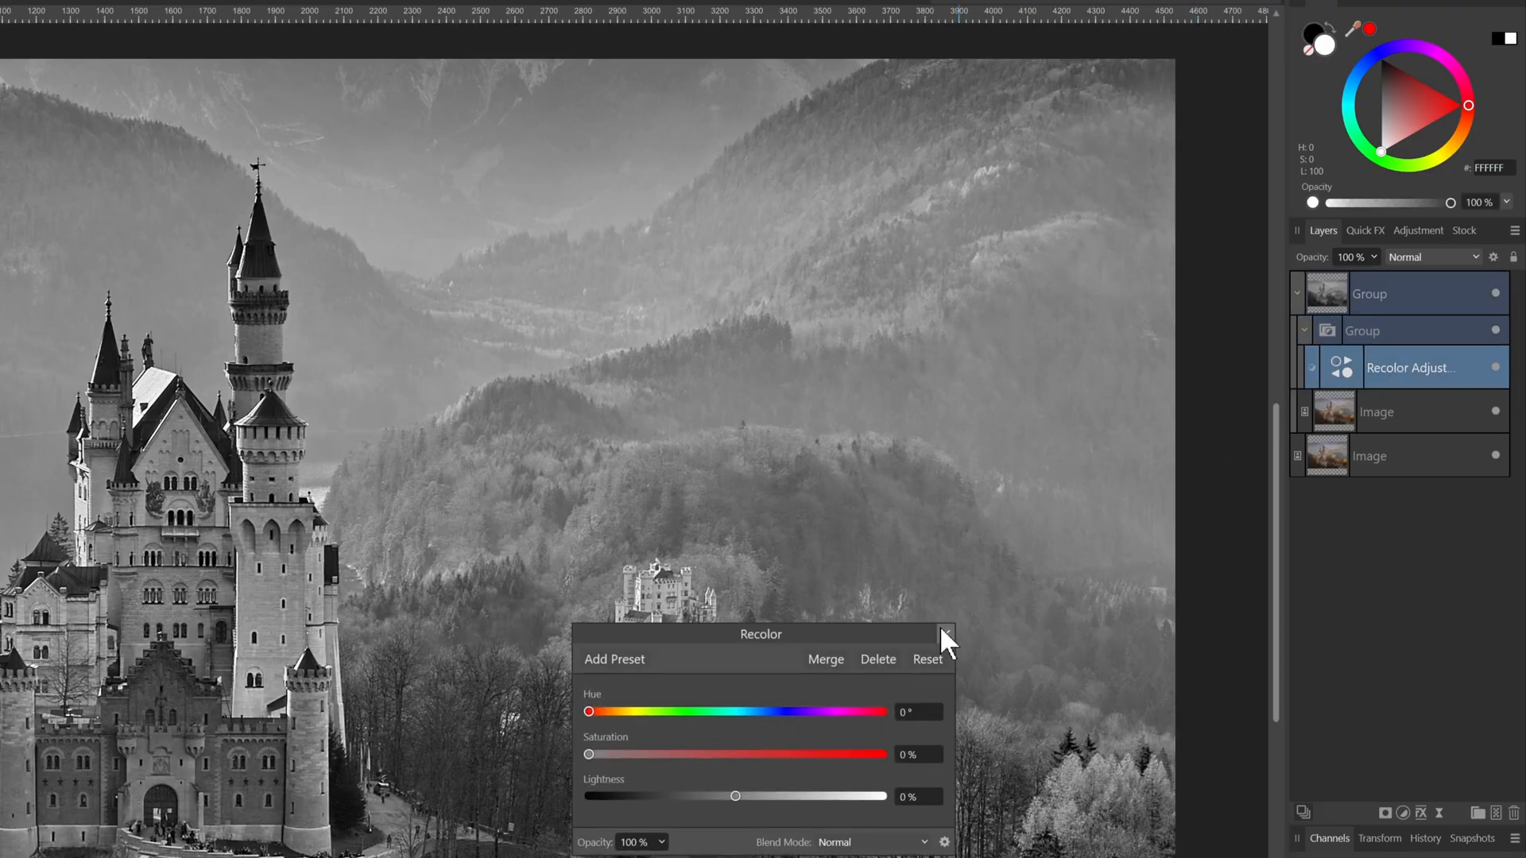
left_click(942, 630)
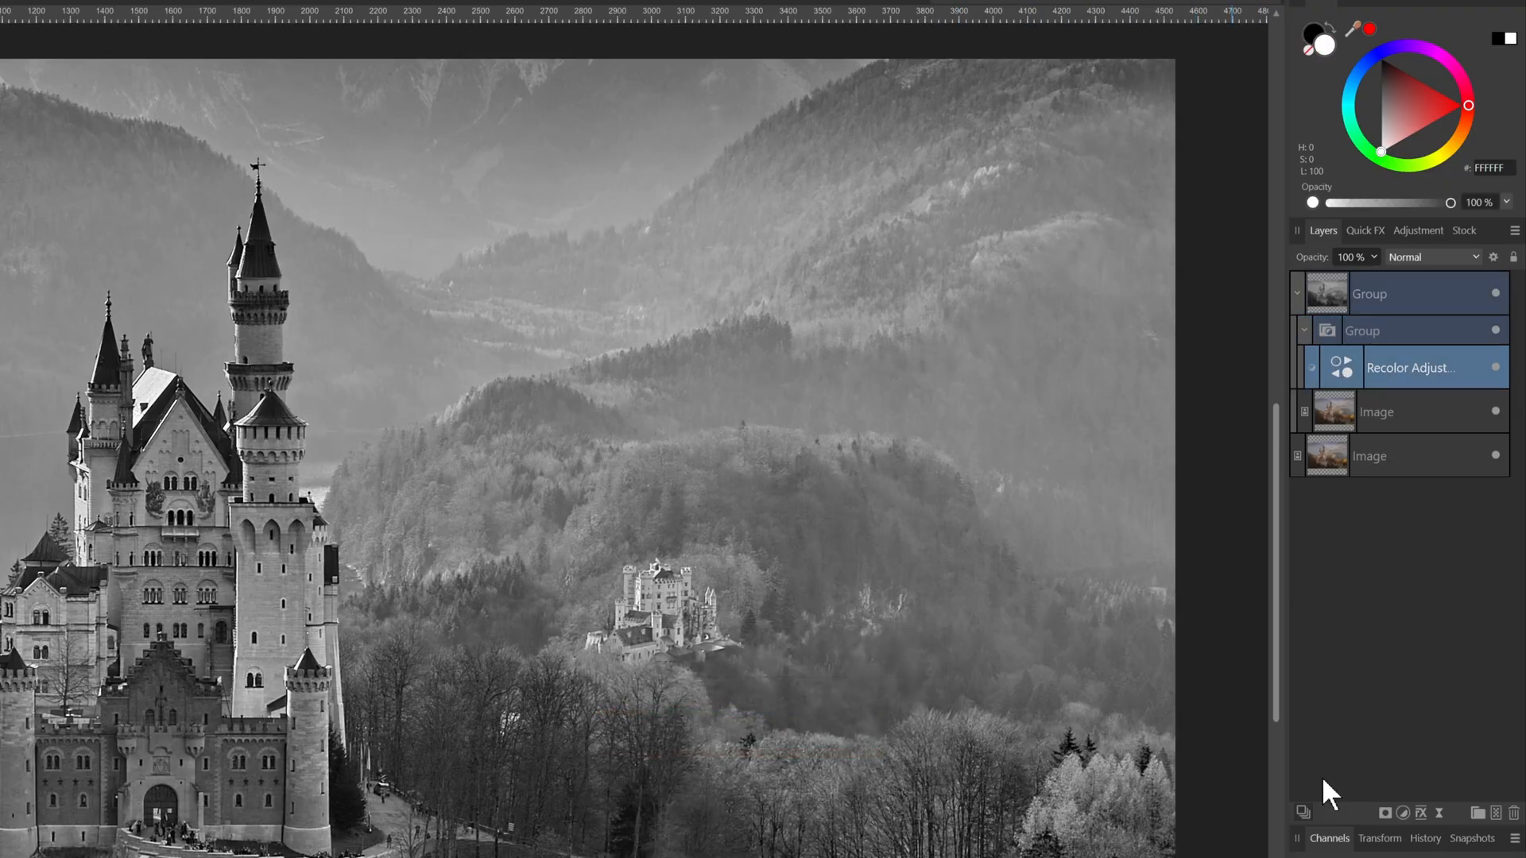
left_click(1404, 811)
left_click(1375, 680)
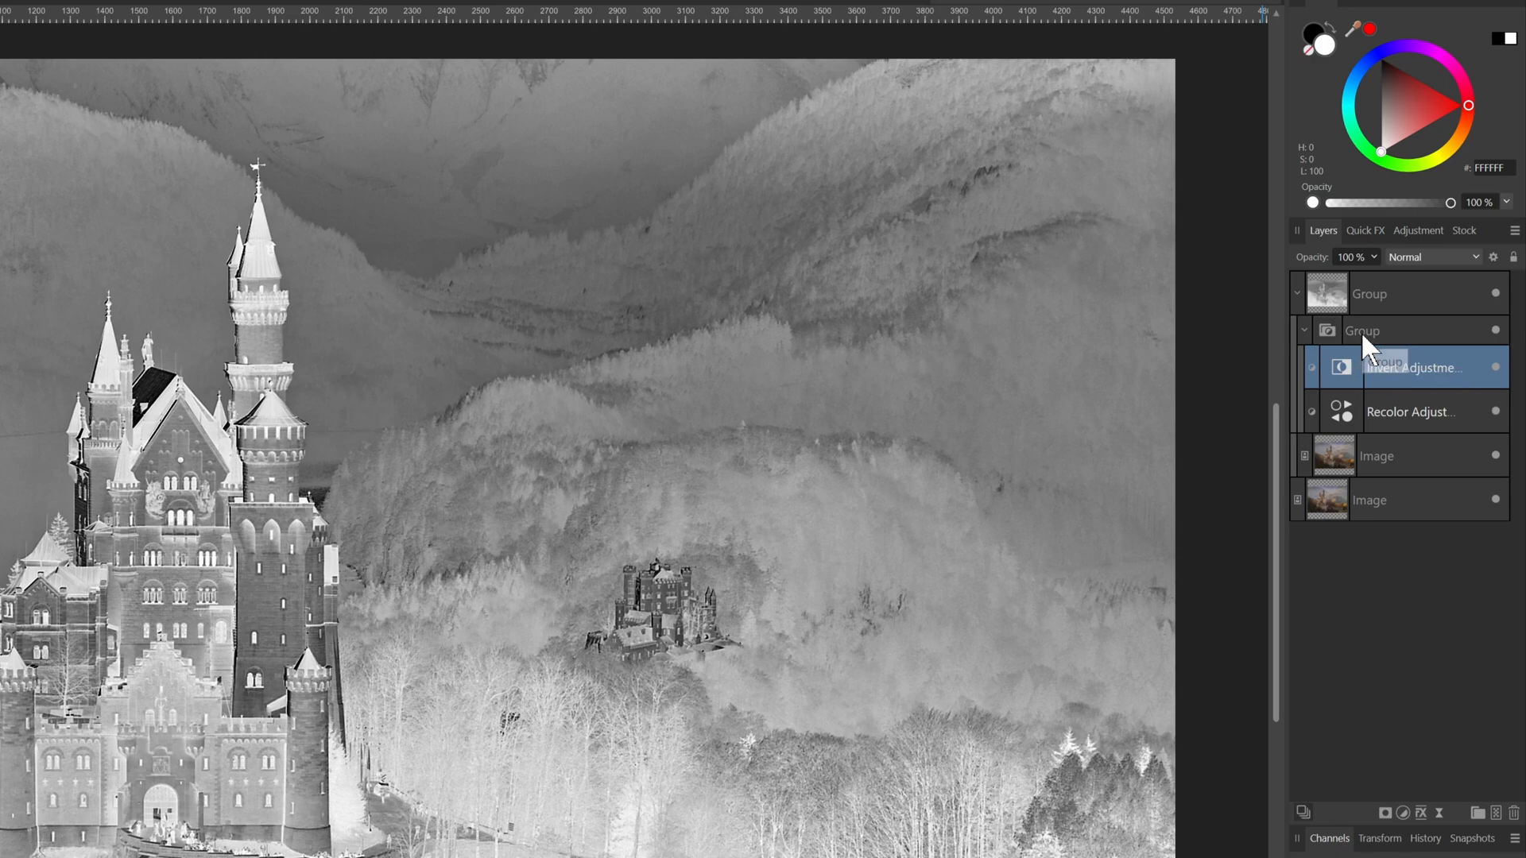
Set the blend mode of the inner group holding the Invert and Recolor adjustments to Average.
left_click_drag(1361, 331, 1361, 327)
left_click(1422, 253)
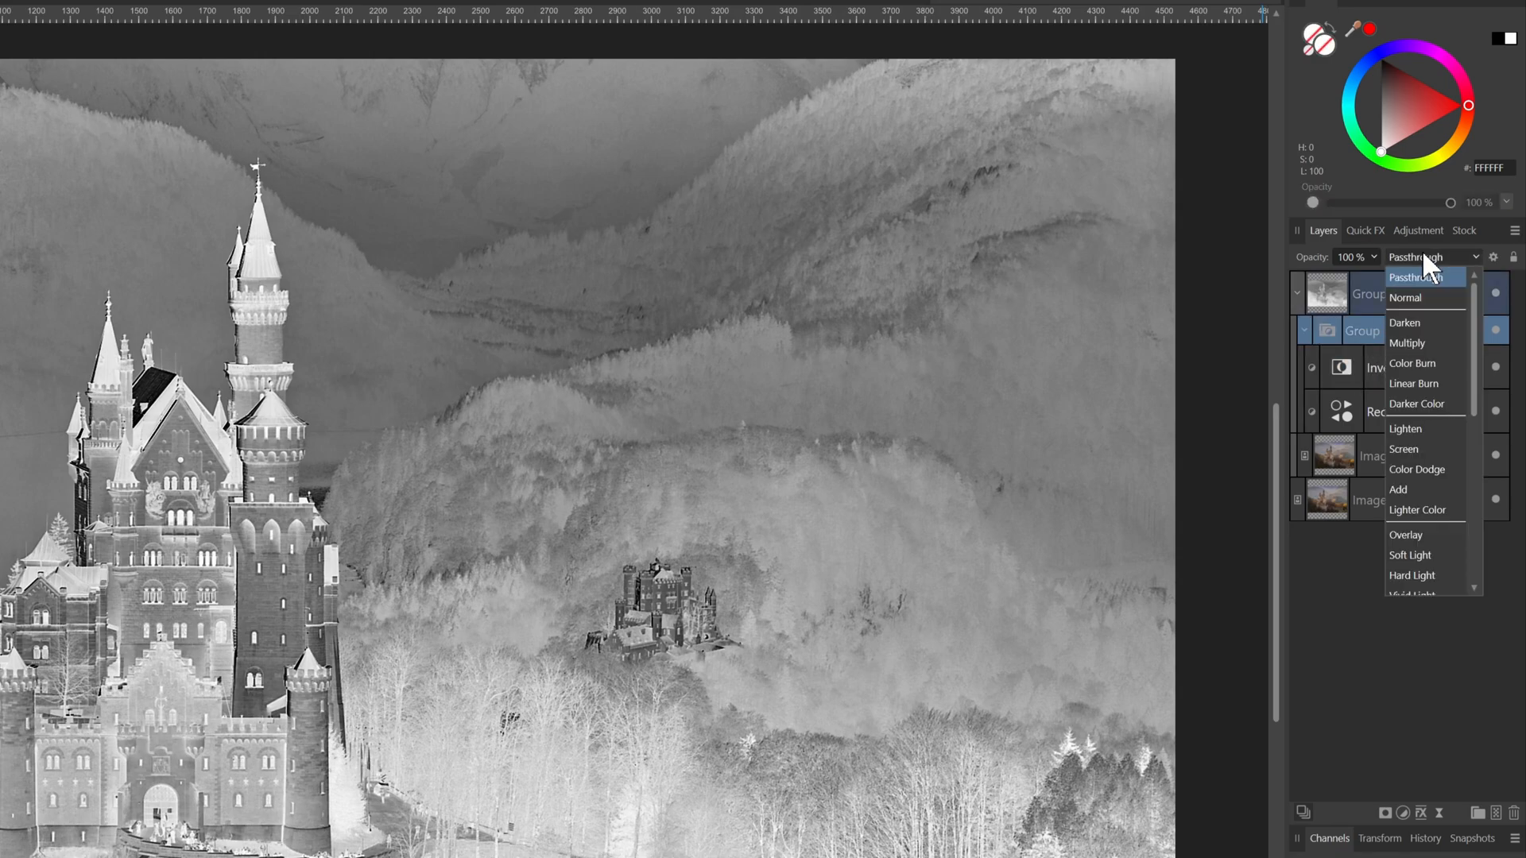
scroll(1421, 493, "down", 5)
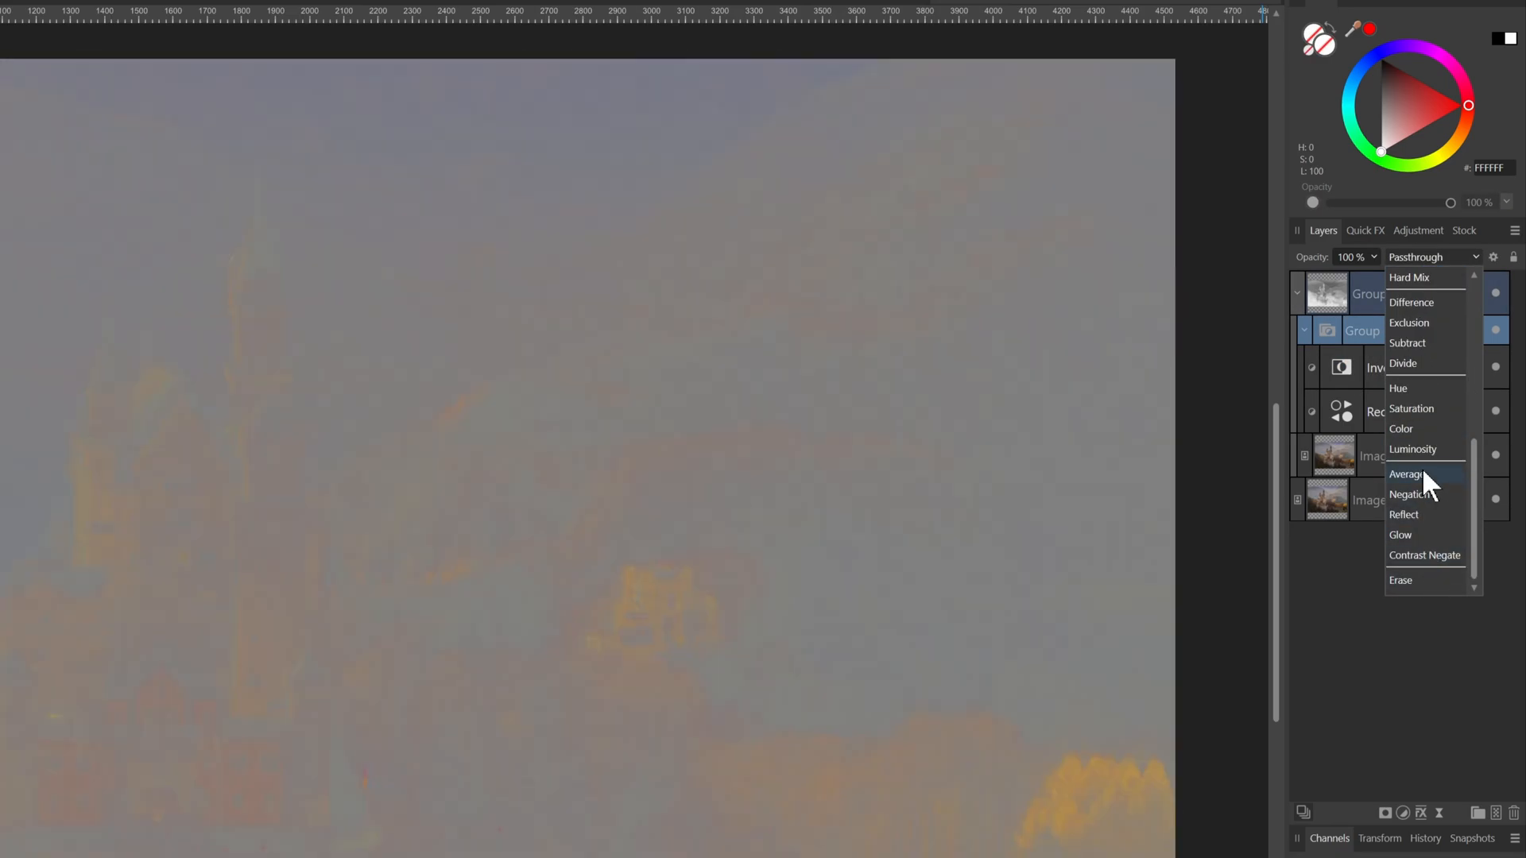
left_click(1423, 475)
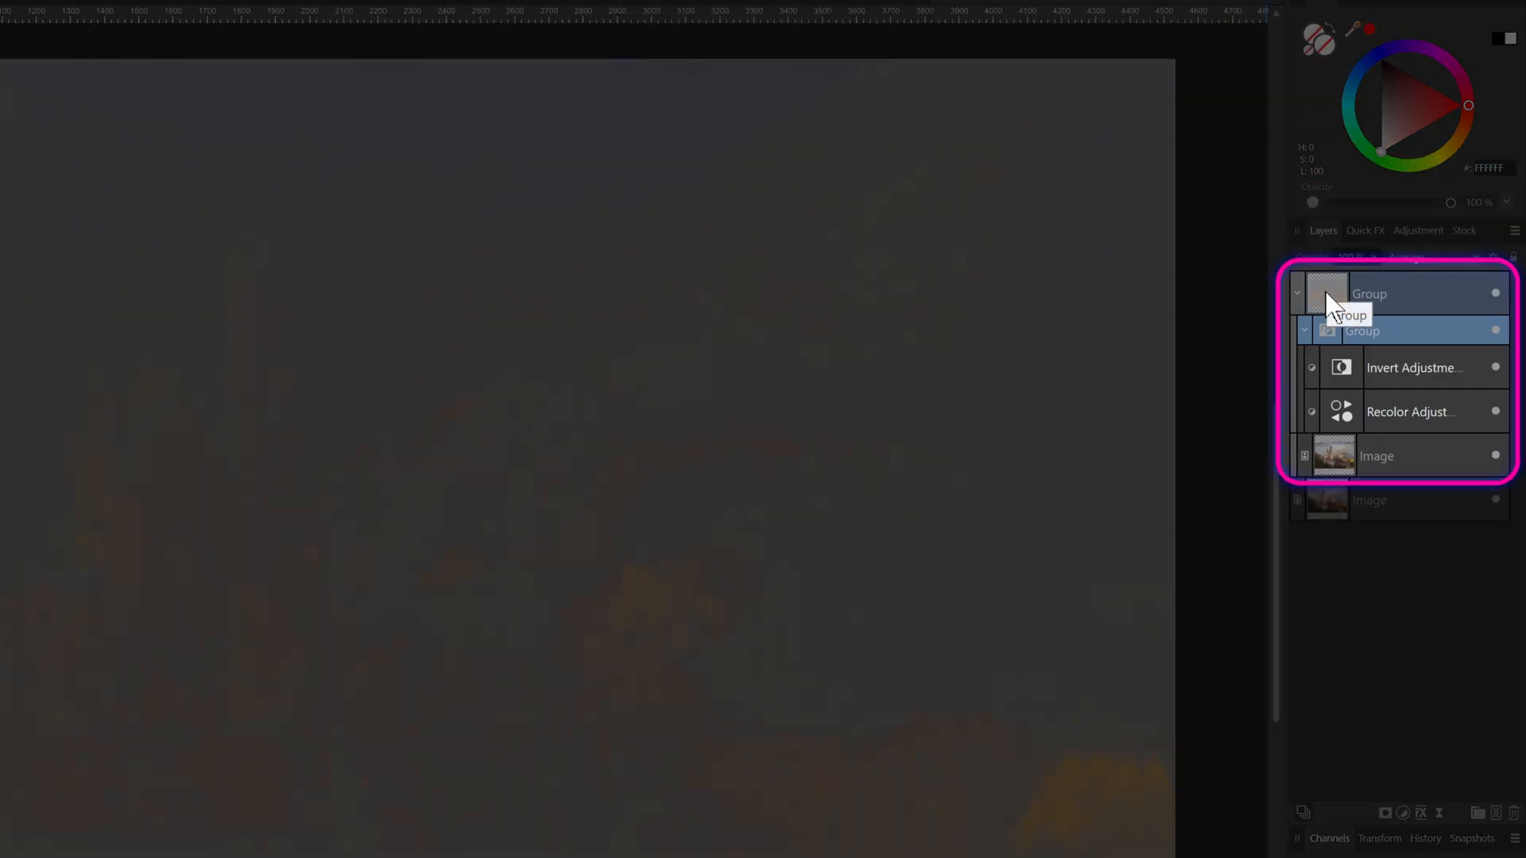
Set the outer group's blend mode to Linear Light.
left_click(1351, 295)
left_click(1423, 257)
scroll(1433, 401, "down", 3)
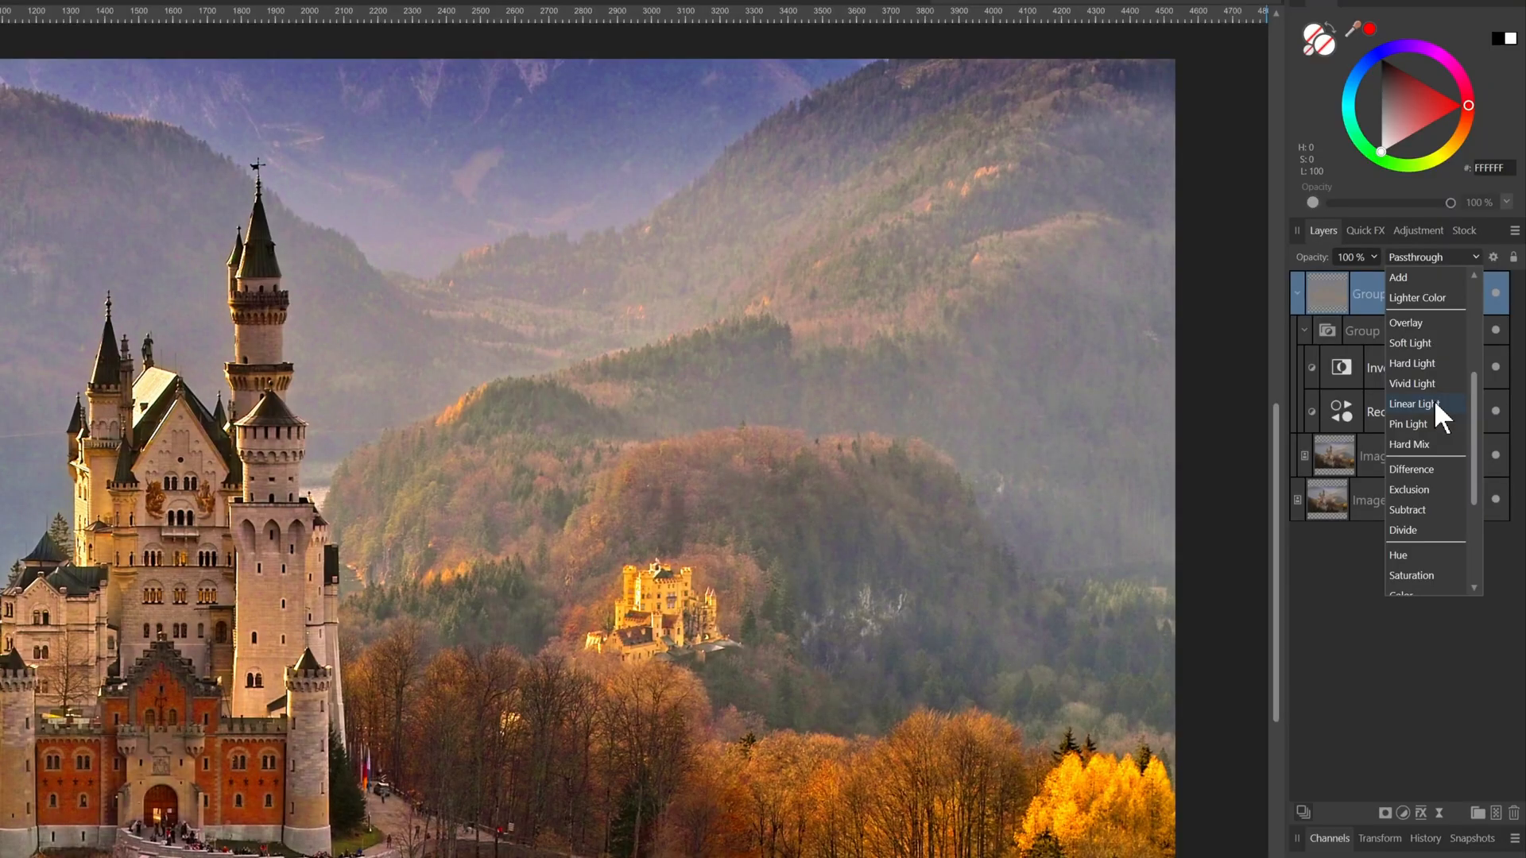
left_click(1434, 399)
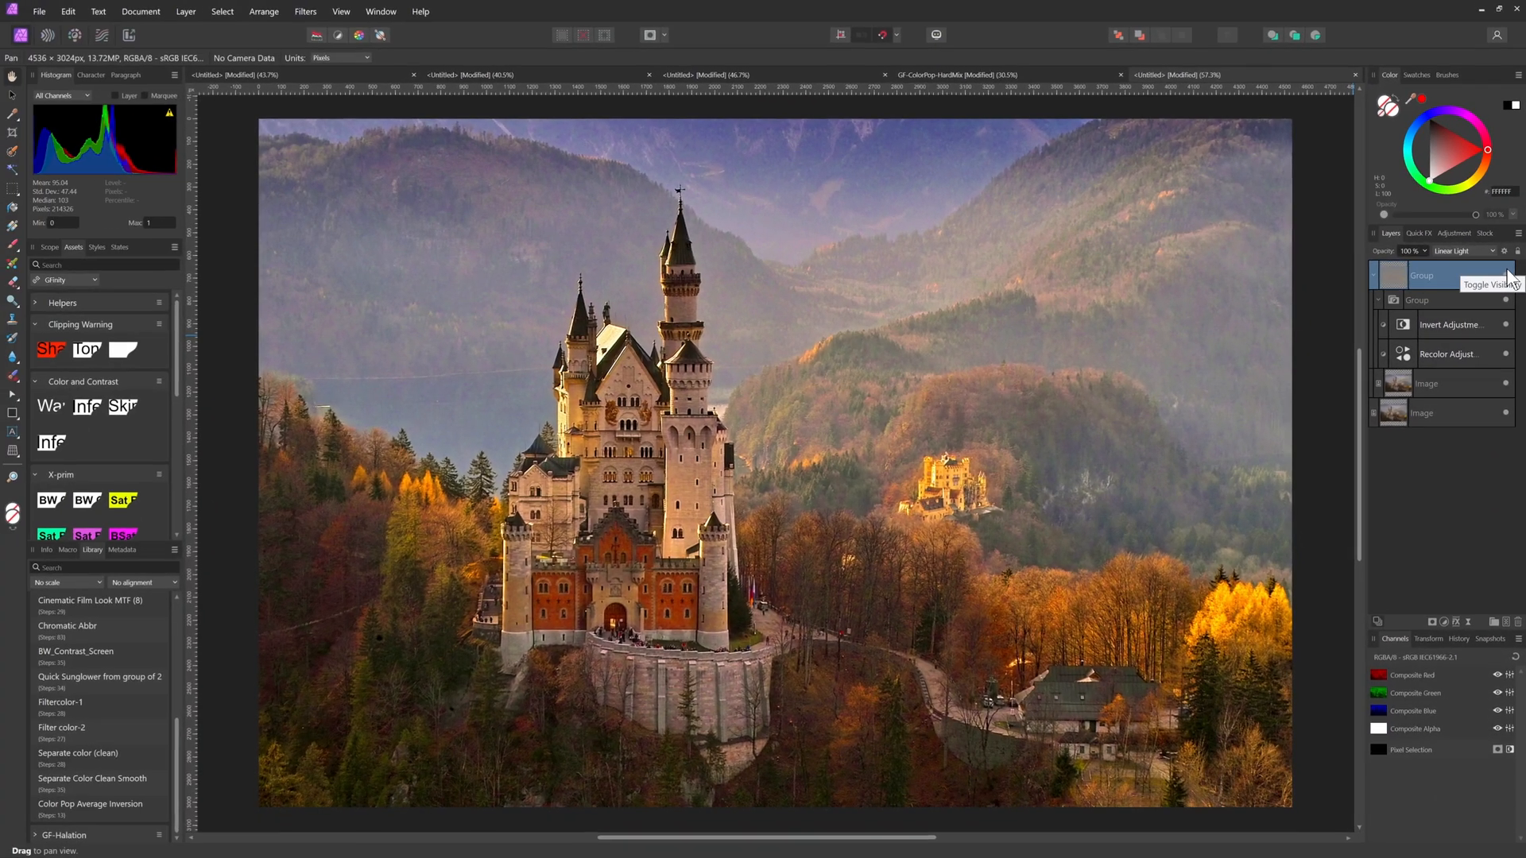
Toggle the outer group's visibility to compare the castle photo with and without the color effect.
left_click(1497, 293)
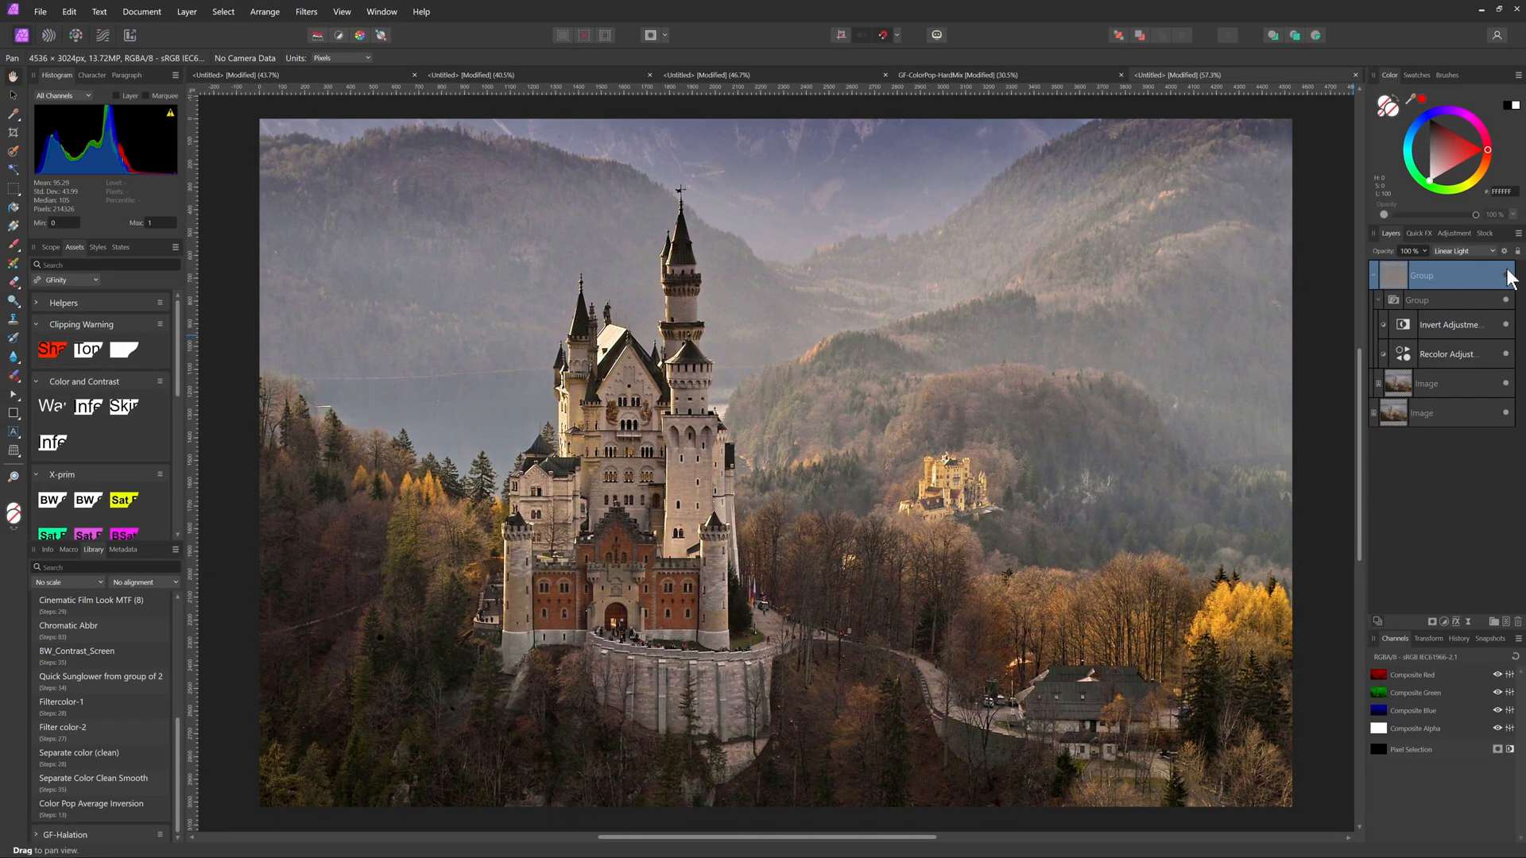
left_click(1507, 276)
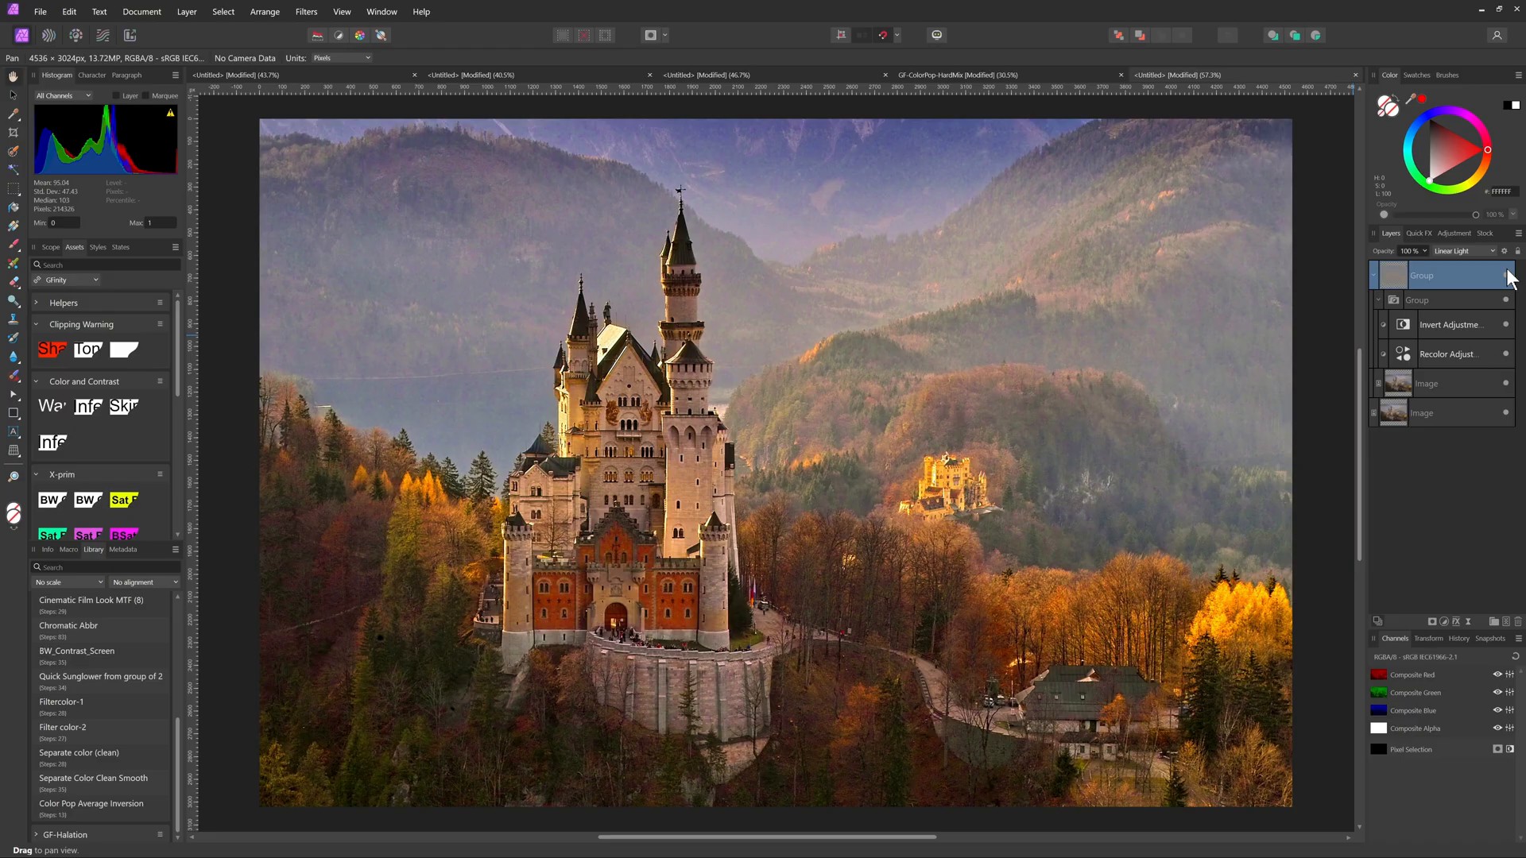
left_click(1507, 276)
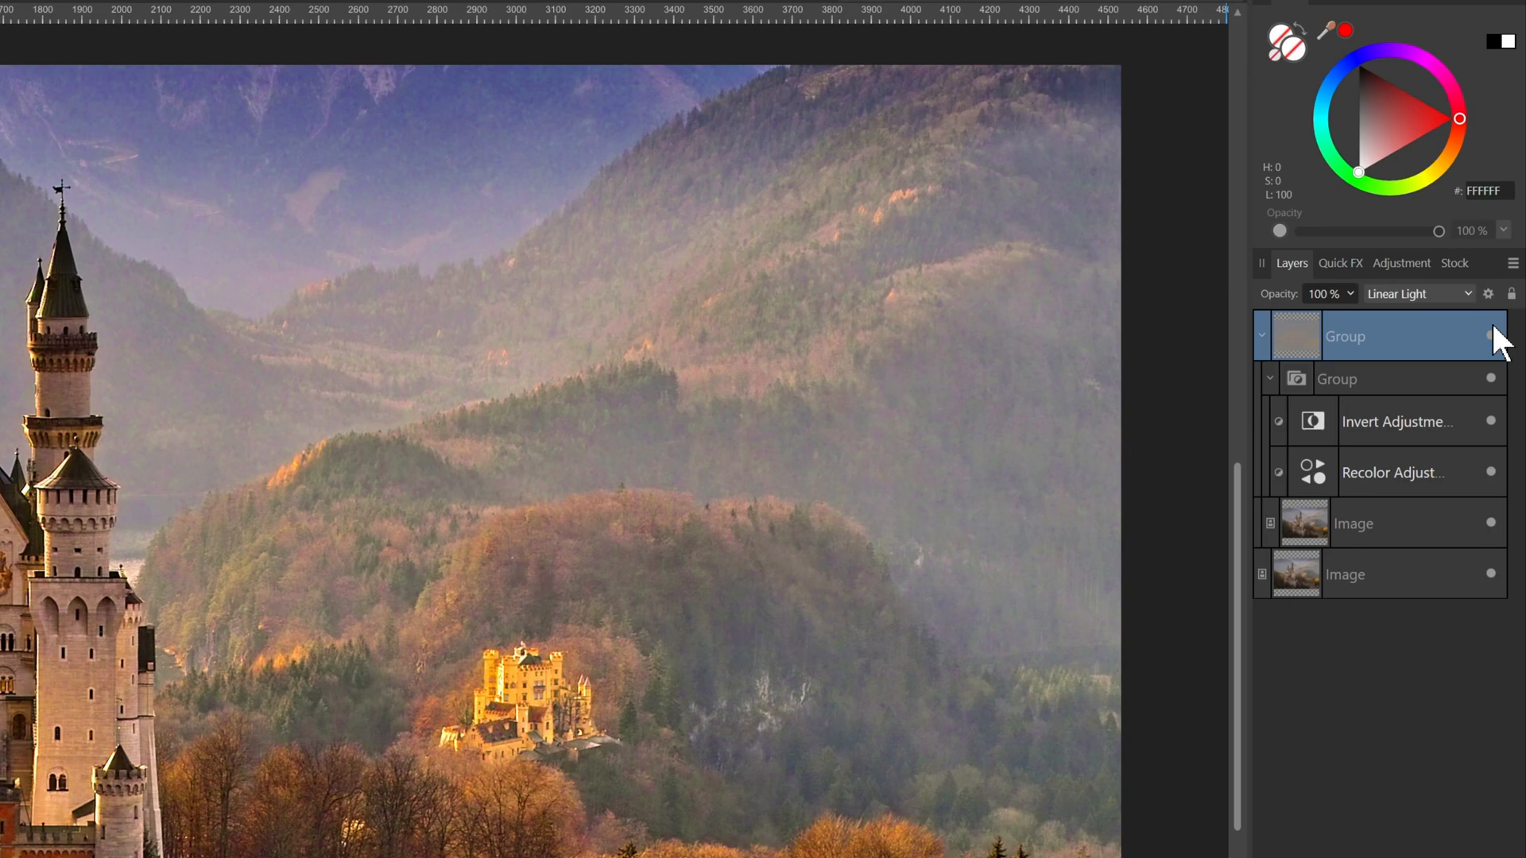
Set the Recolor adjustment to hue 34.8°, saturation 22% and lightness 4%.
double_click(1307, 471)
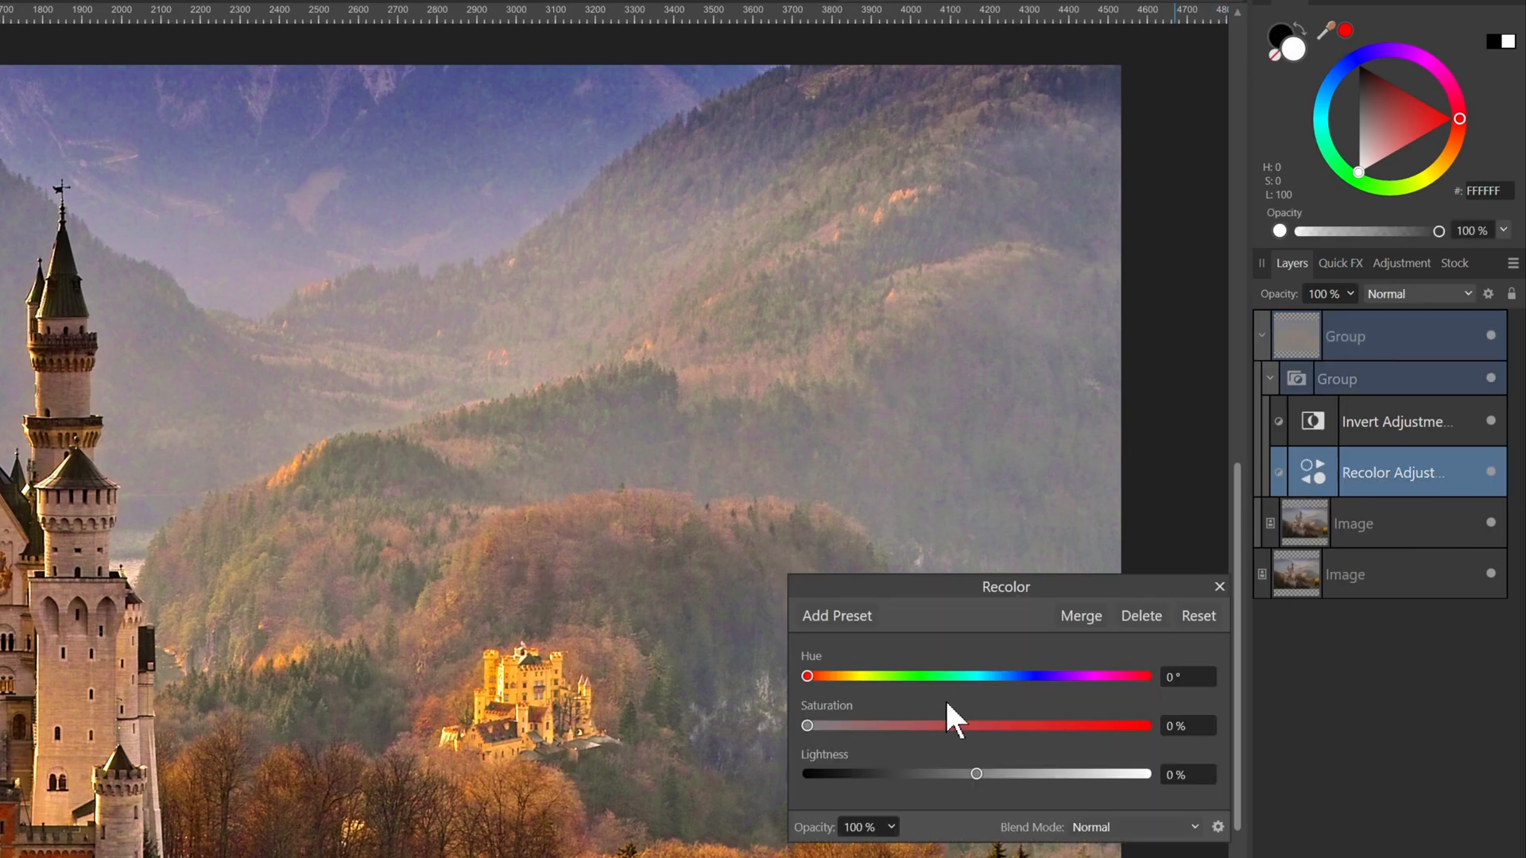
left_click_drag(807, 725, 872, 725)
left_click_drag(1145, 504, 1165, 474)
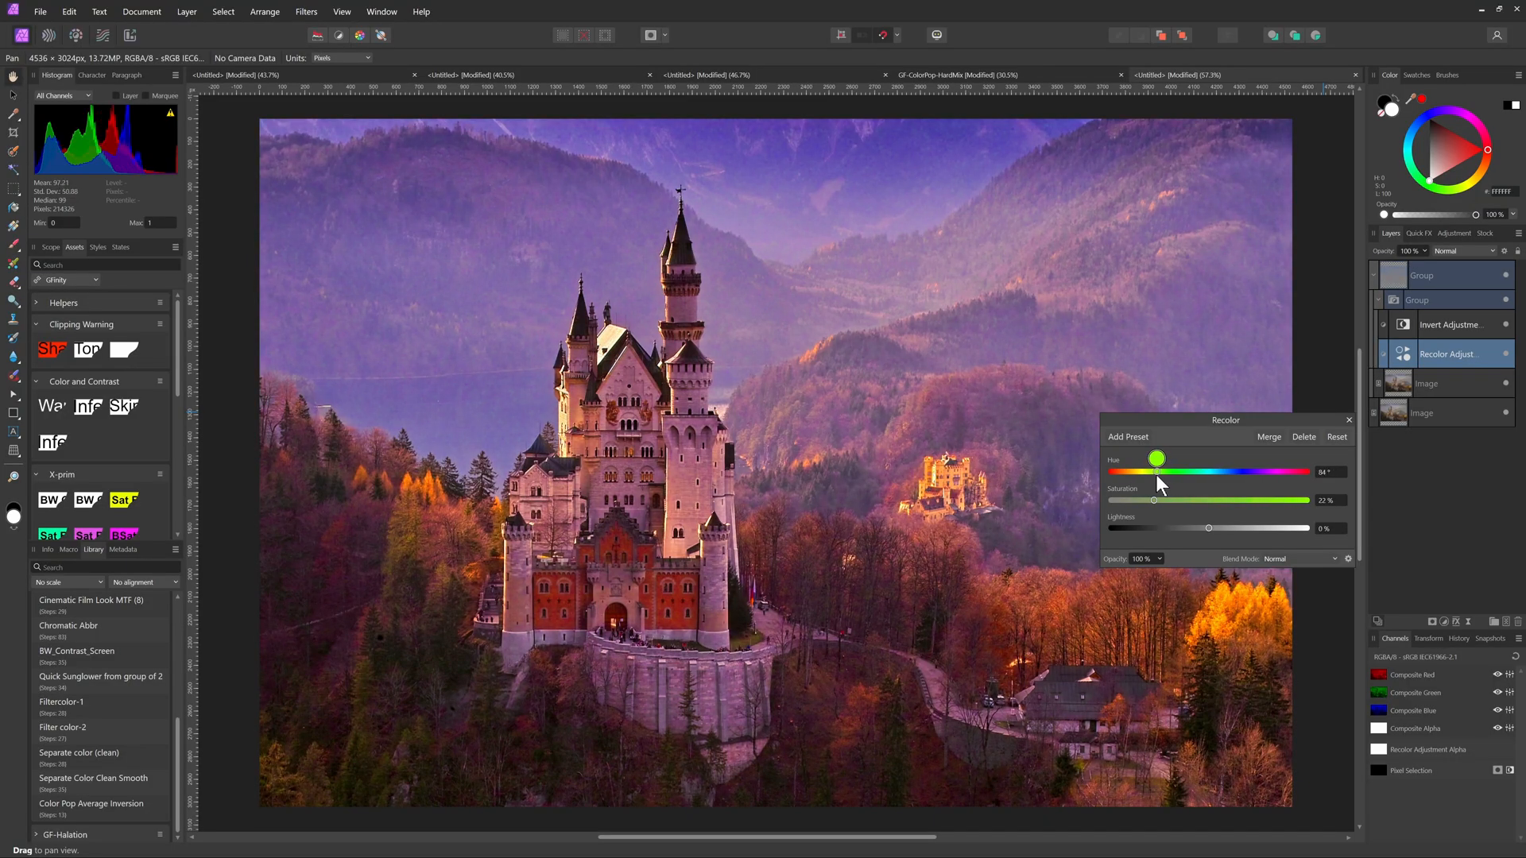
left_click_drag(1146, 474, 1129, 476)
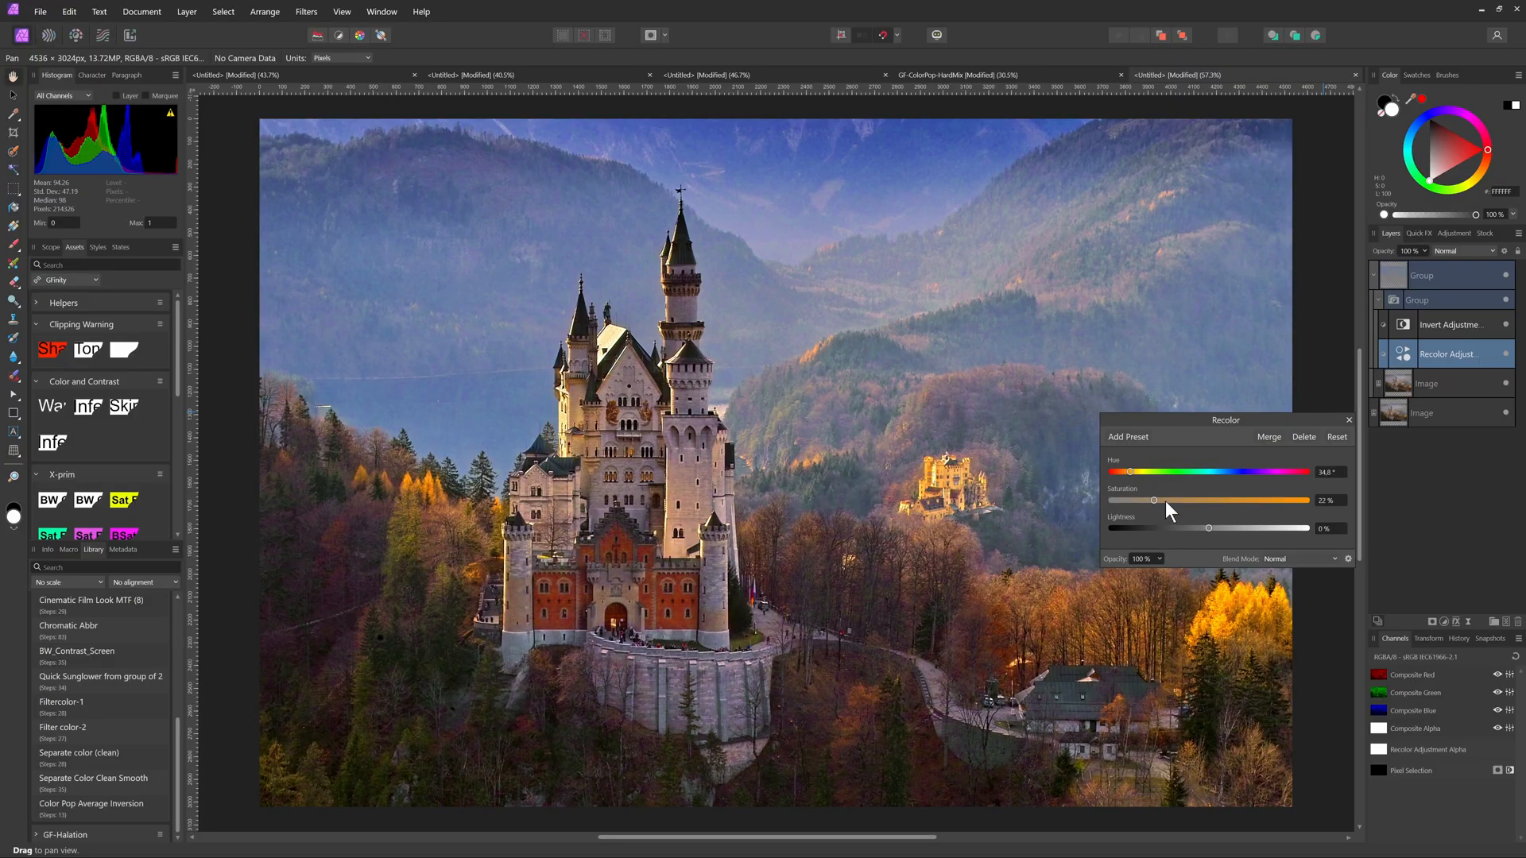
mouse_move(1216, 527)
left_mouse_down()
mouse_move(1195, 527)
mouse_move(1213, 531)
left_mouse_up()
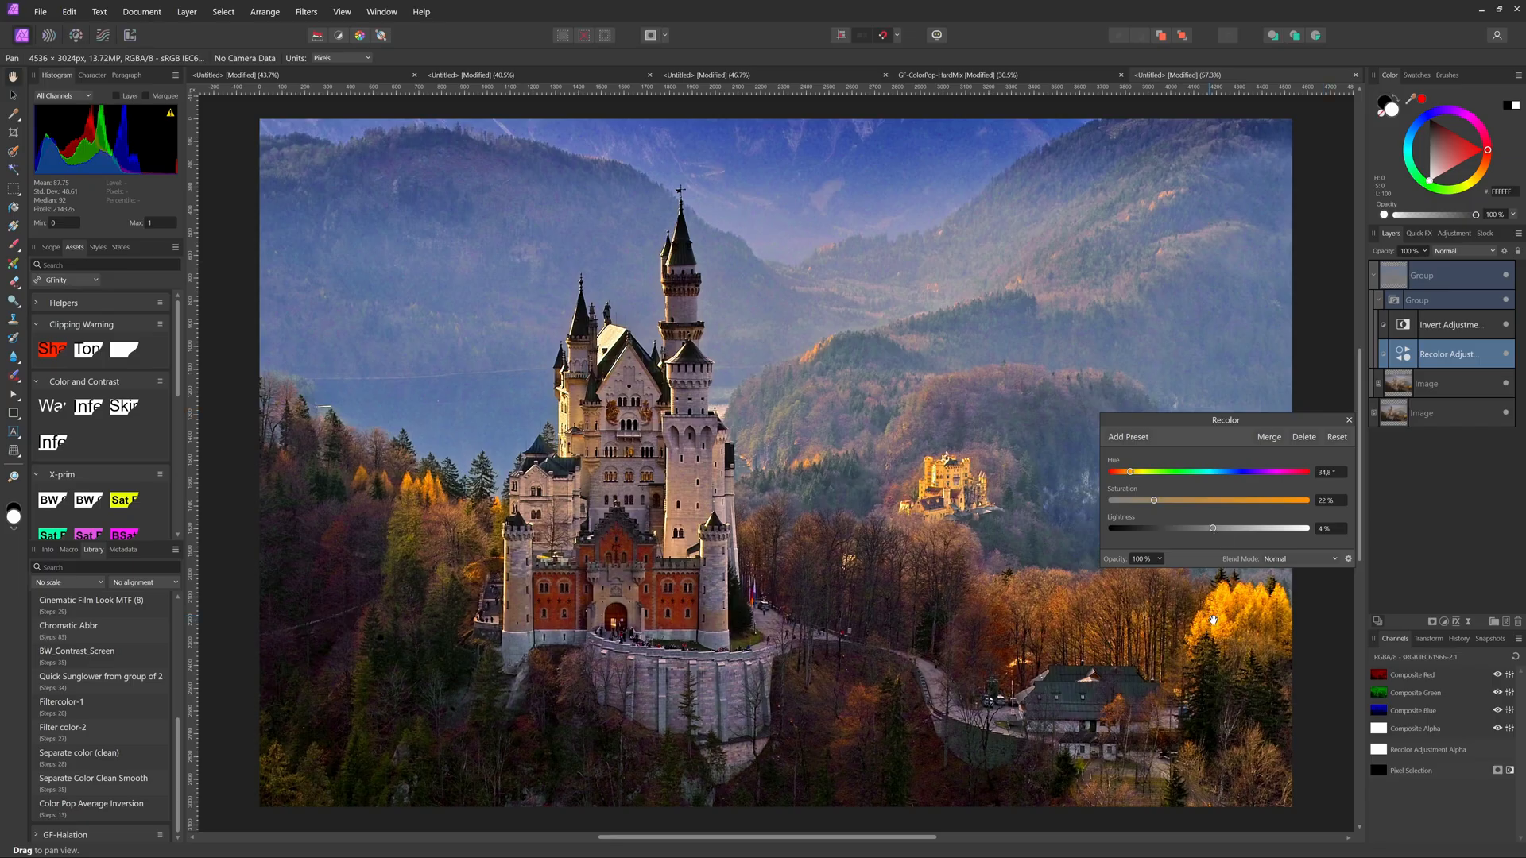
left_click(1349, 421)
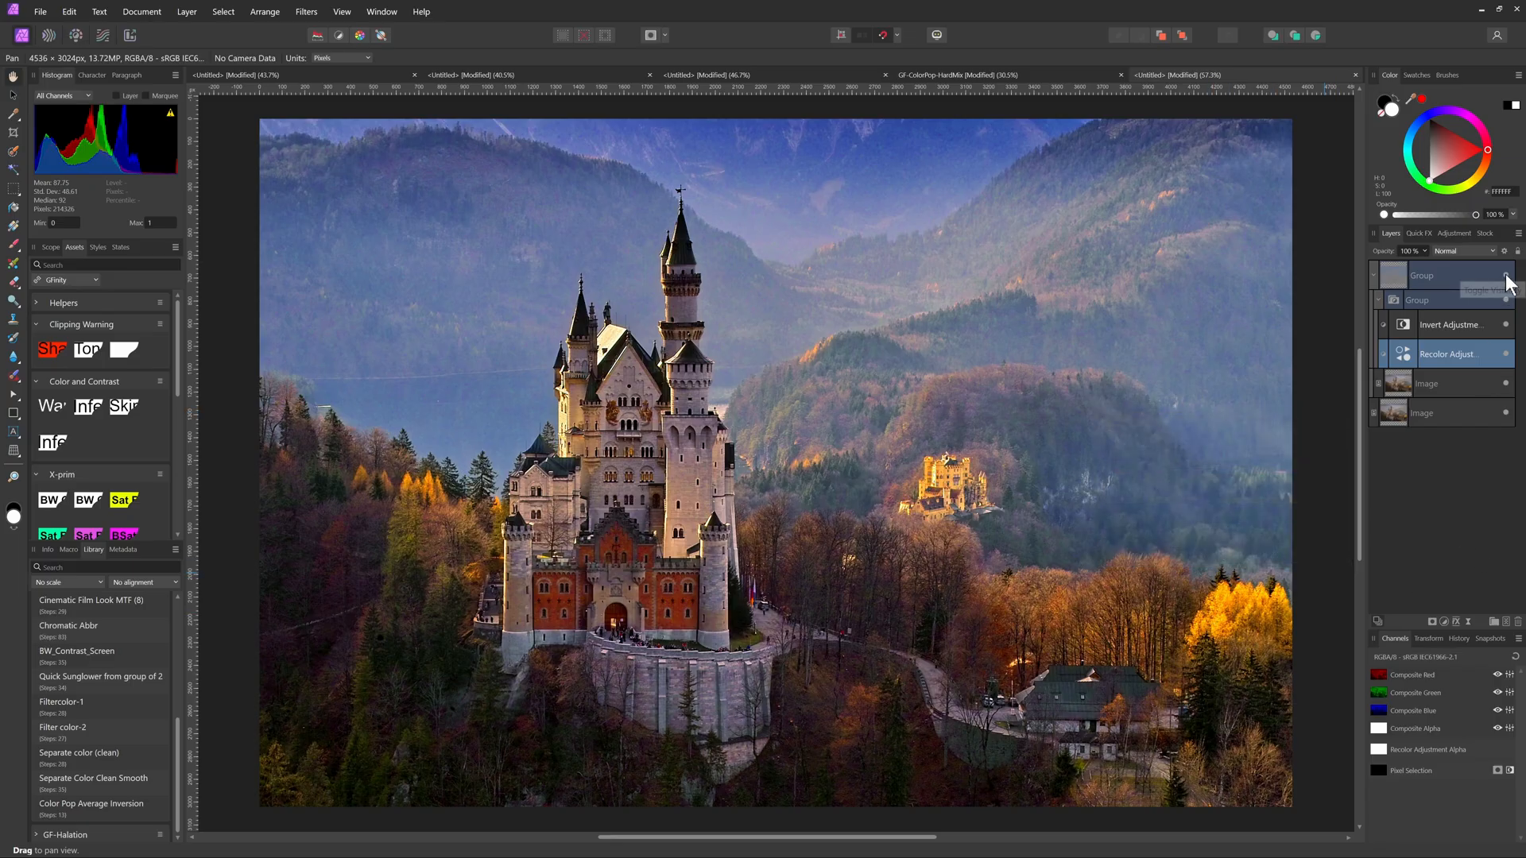
Compare the castle photo before and after the recolored effect by hiding and showing the outer group.
left_click(1505, 276)
left_click(1505, 276)
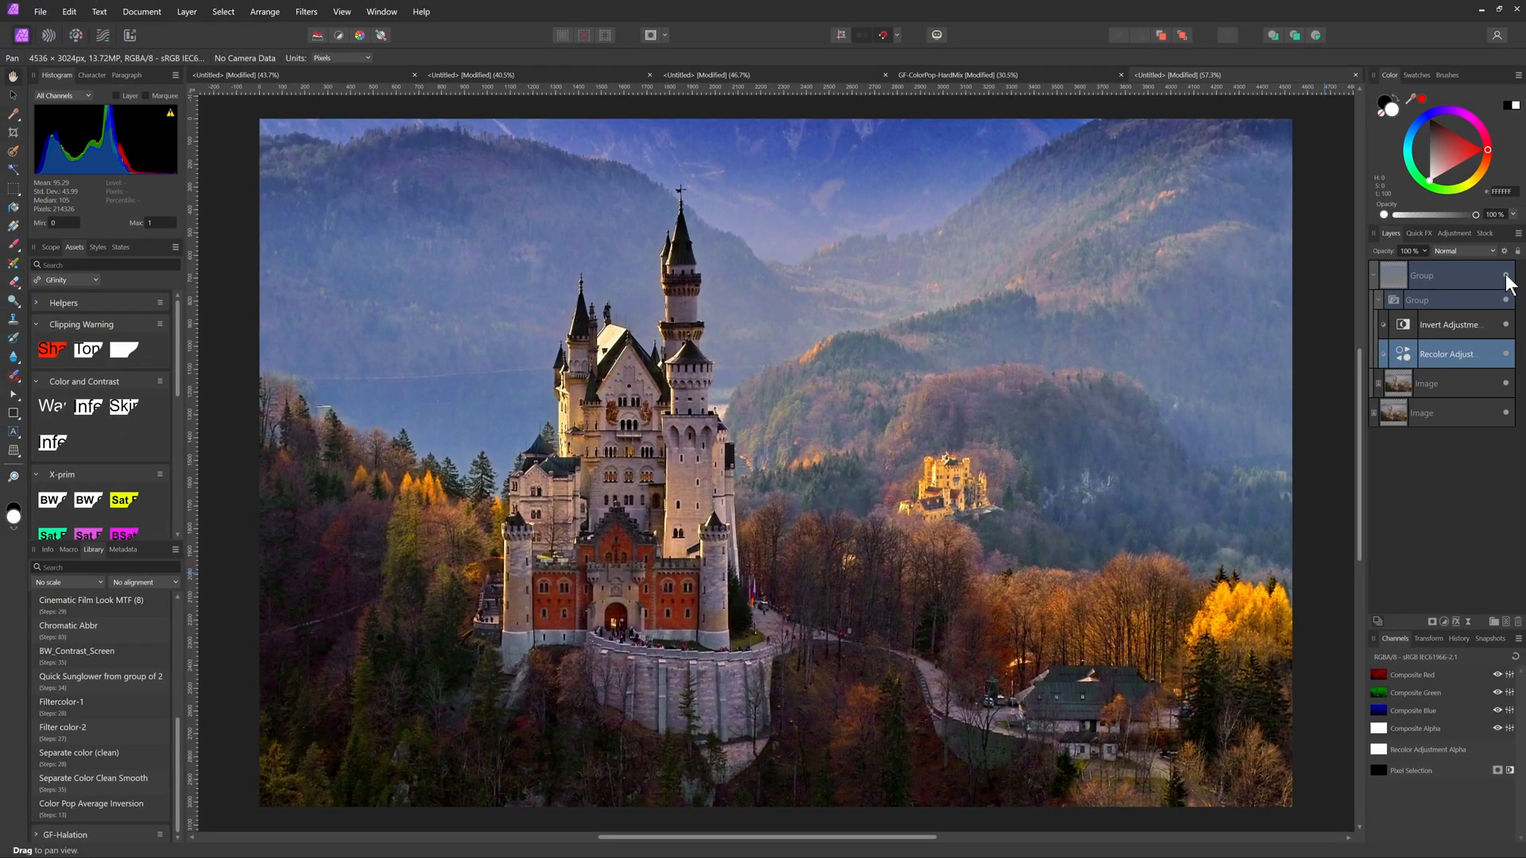
left_click(1505, 276)
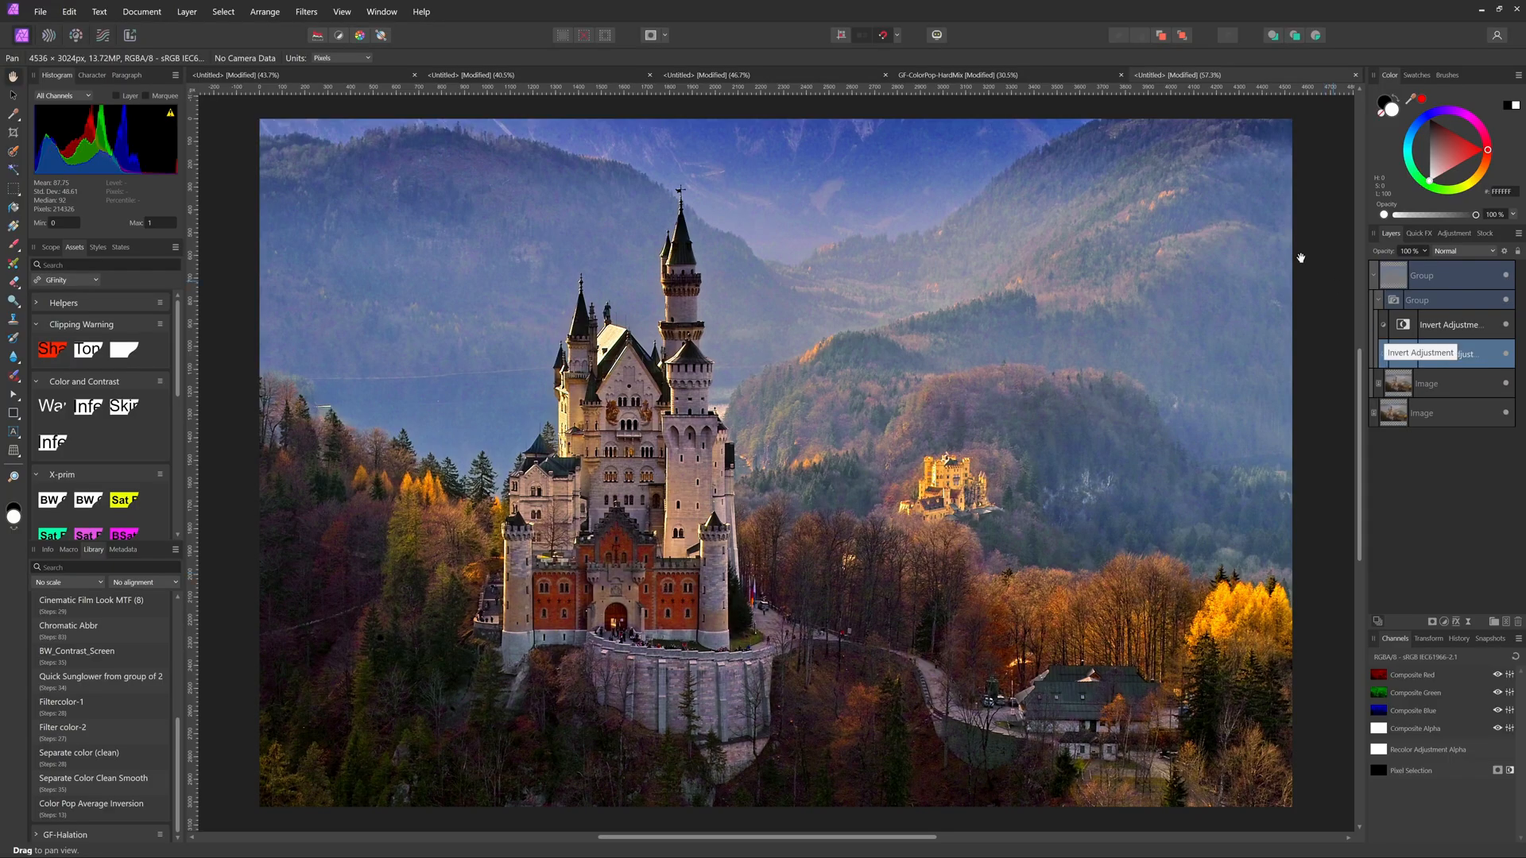
Switch to the GF-ColorPop-HardMix document and compare the portrait with and without the Color Pop (adjust) layer.
left_click(981, 75)
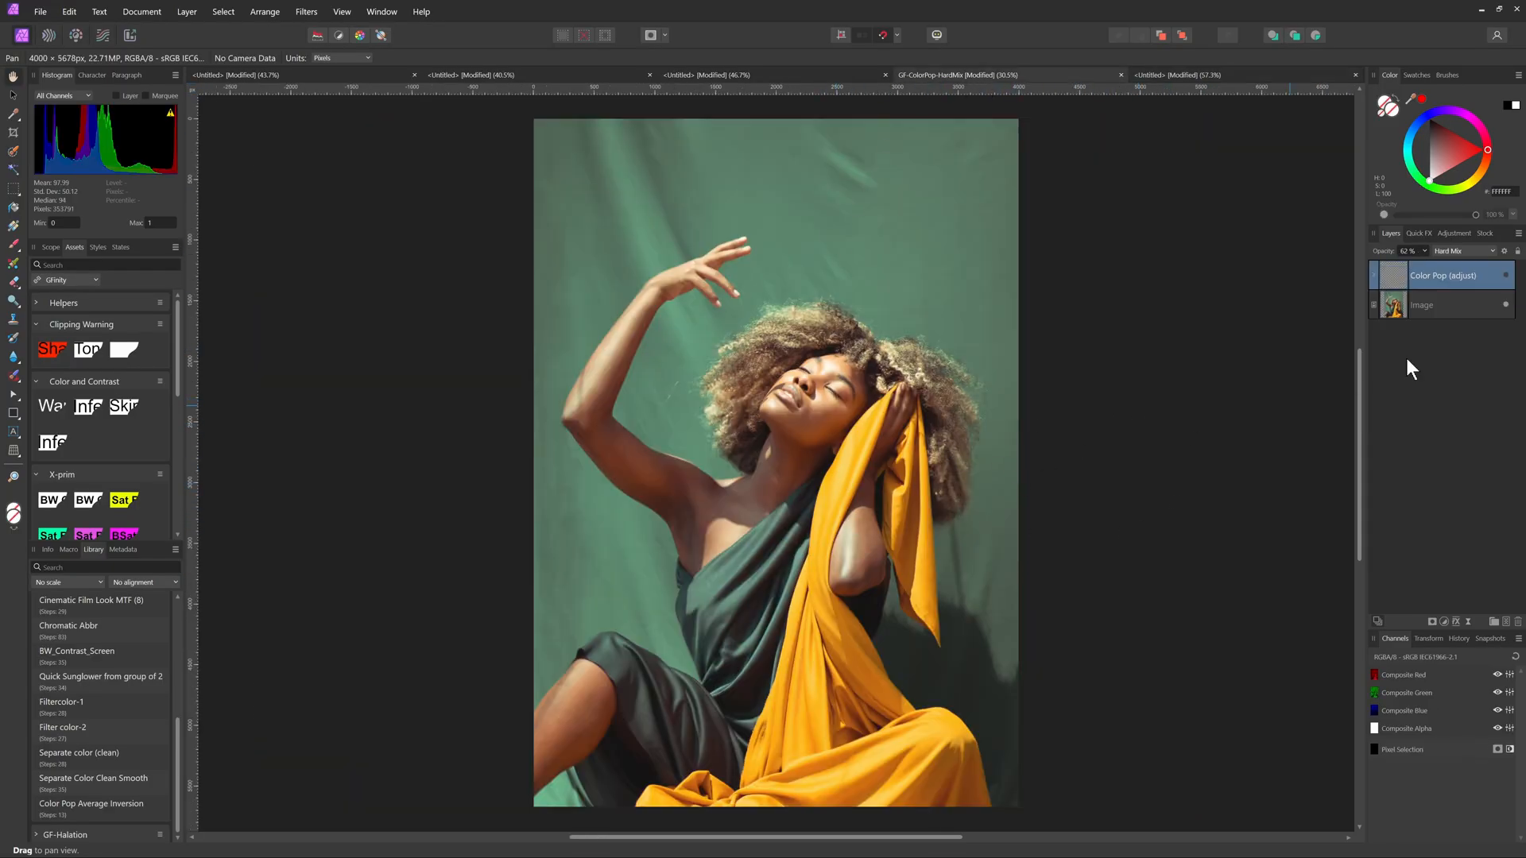
left_click(1506, 276)
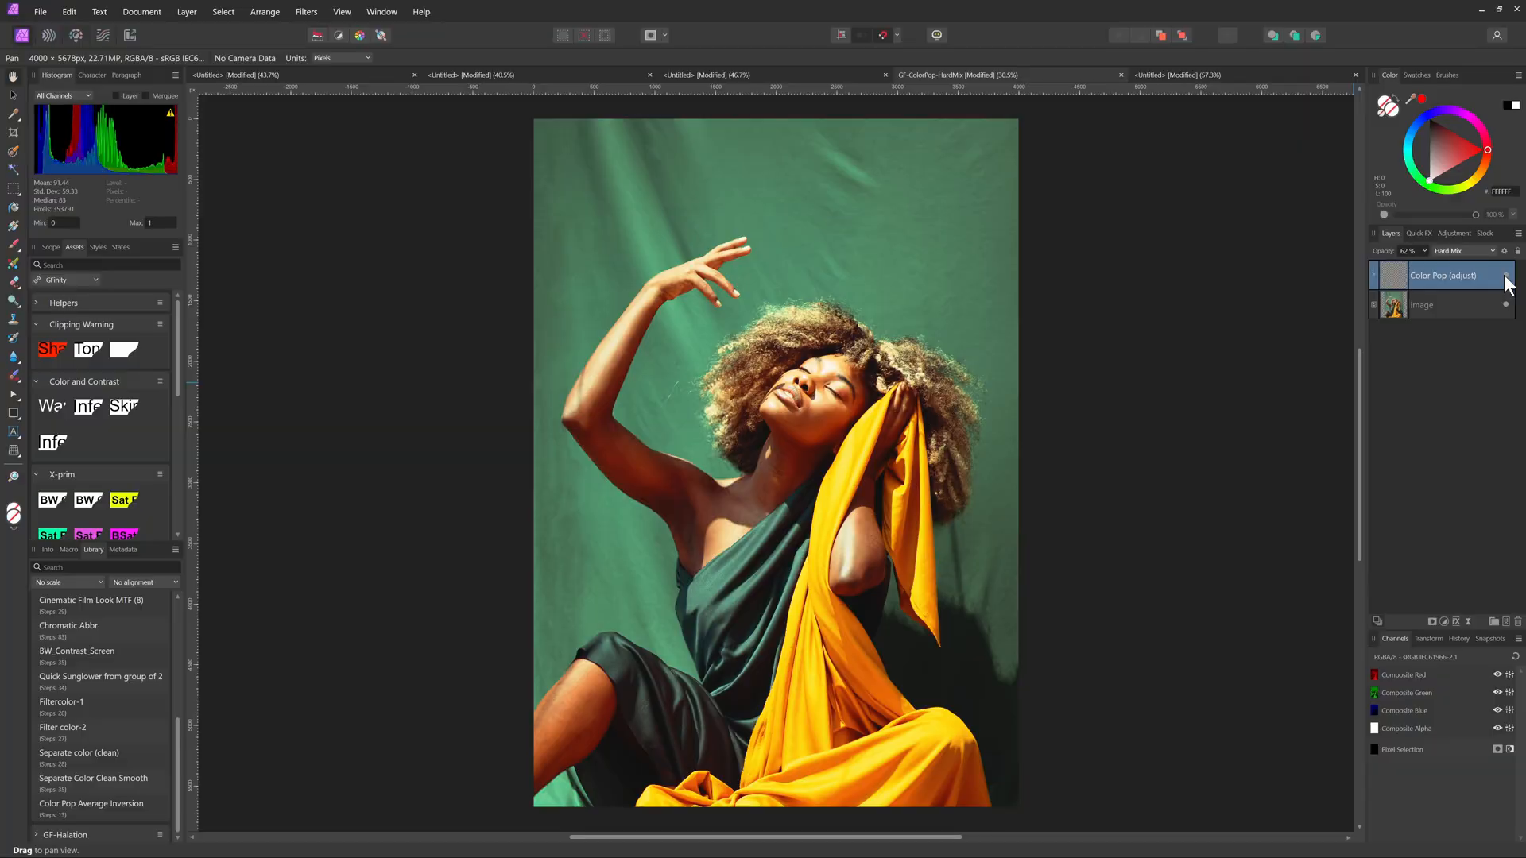
left_click(1505, 284)
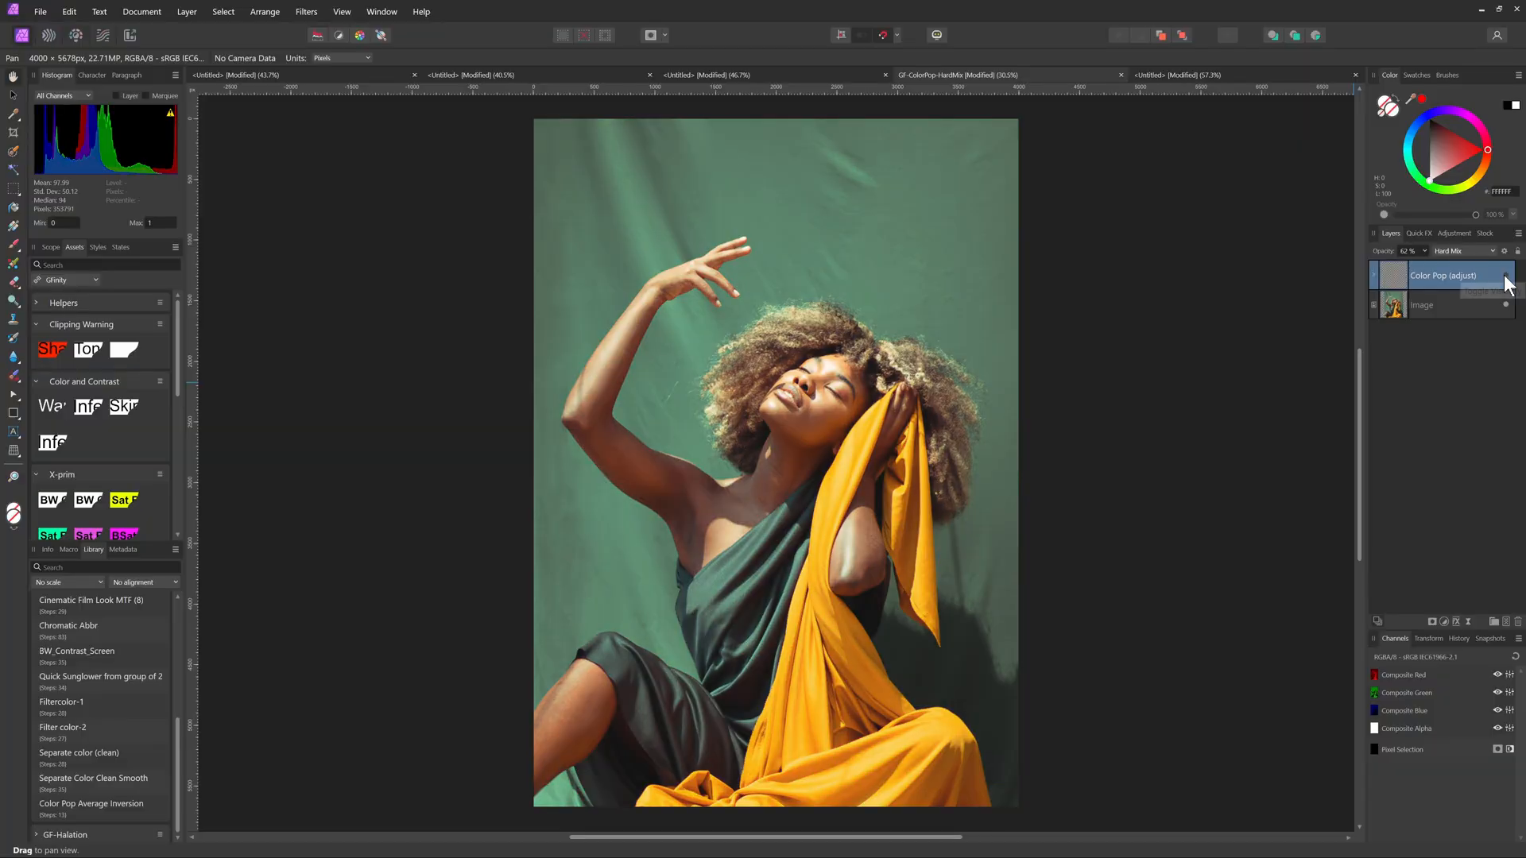
Delete the Color Pop (adjust) layer and put a duplicate of the portrait image layer in a group.
key("Delete")
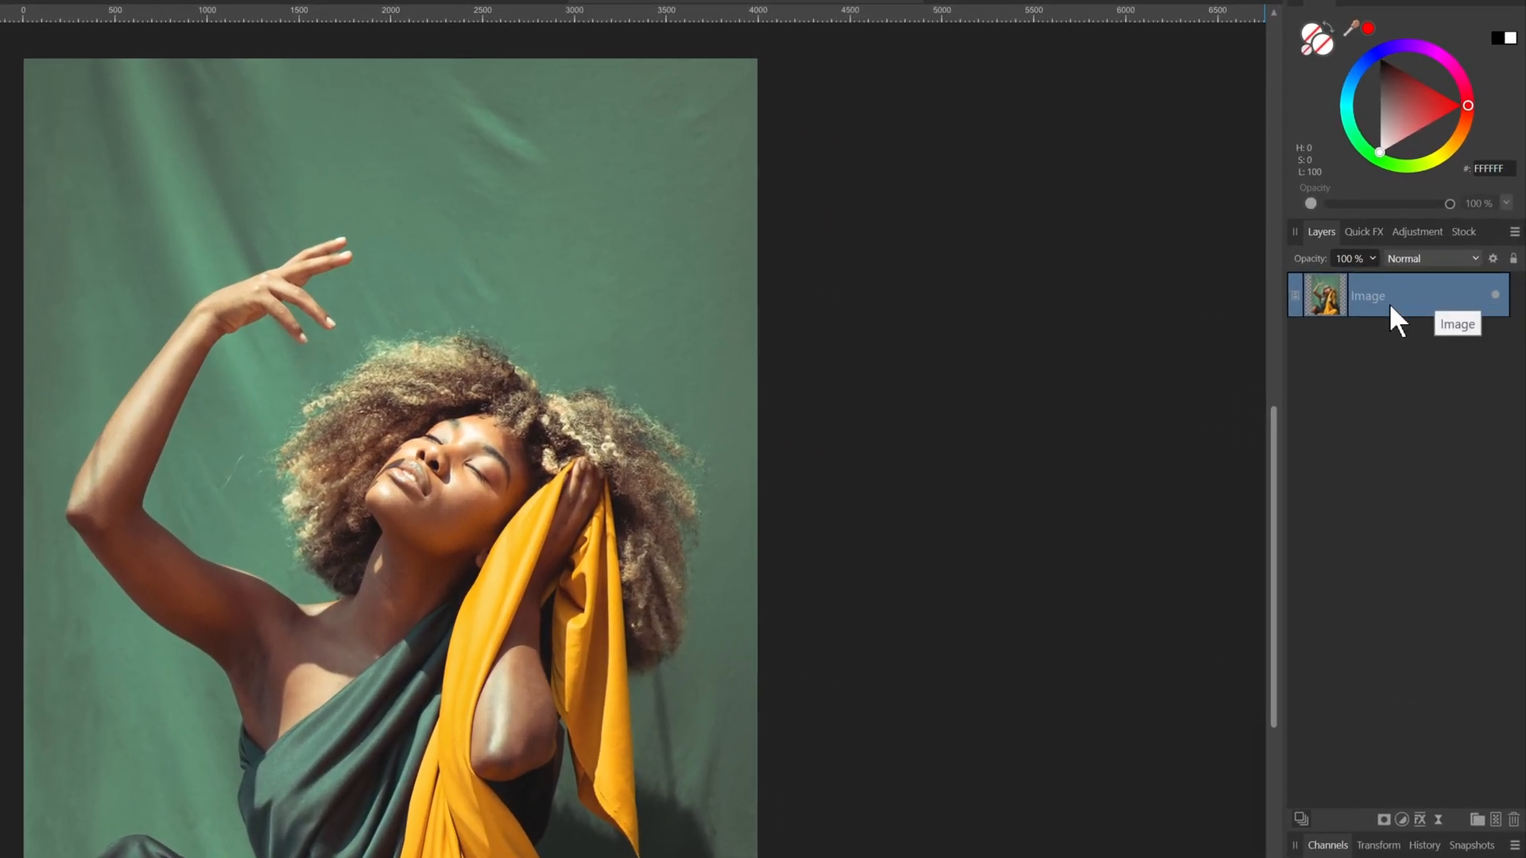
key("ctrl+shift+n")
key("ctrl+g")
Add a Recolor adjustment with 0% saturation above the portrait image inside the group.
left_click(1337, 351)
left_click(1401, 819)
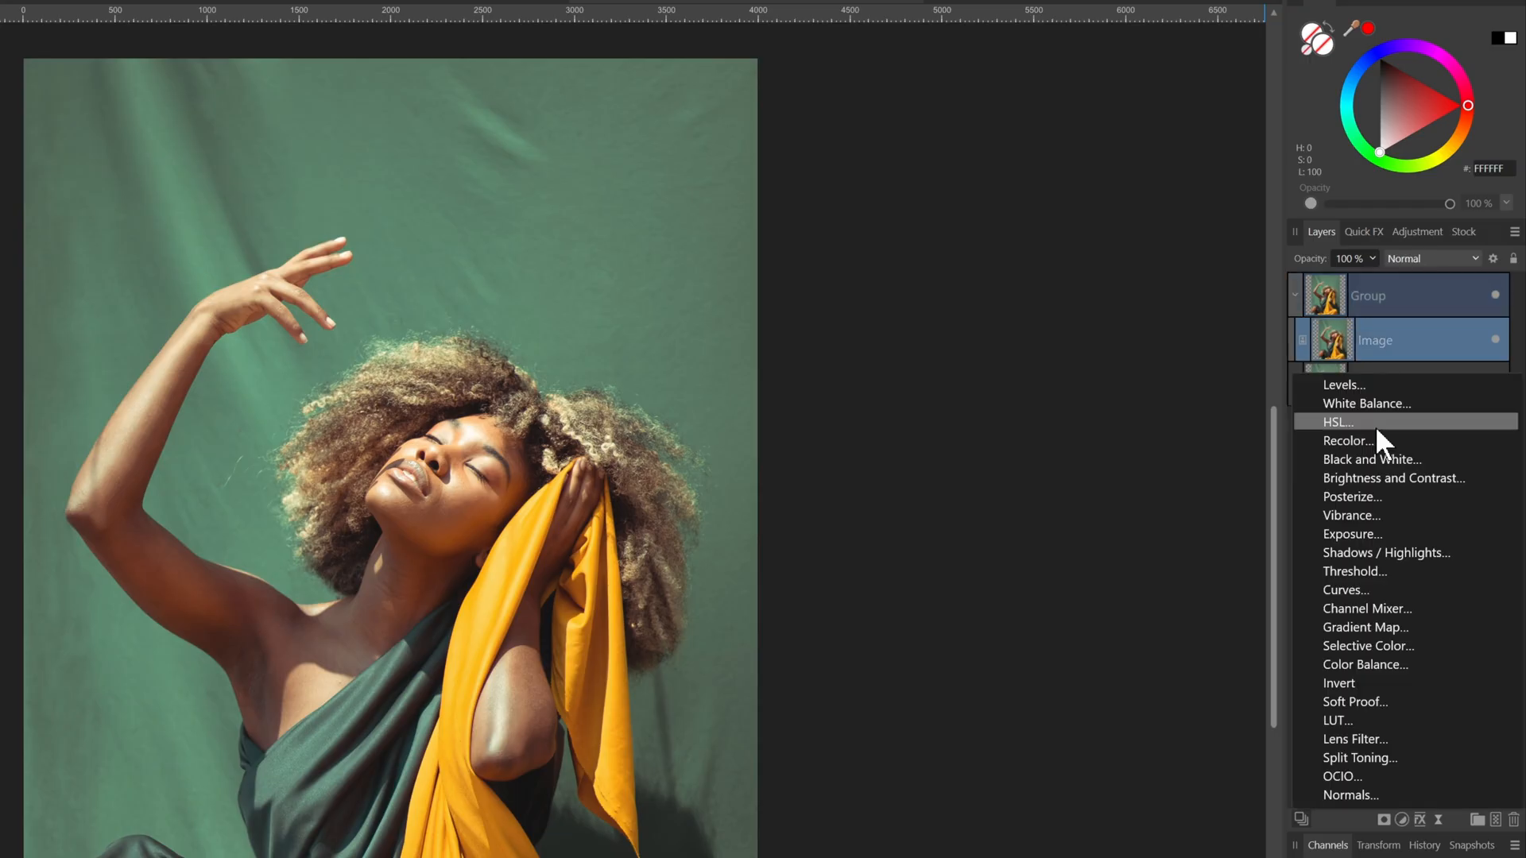
left_click(1375, 438)
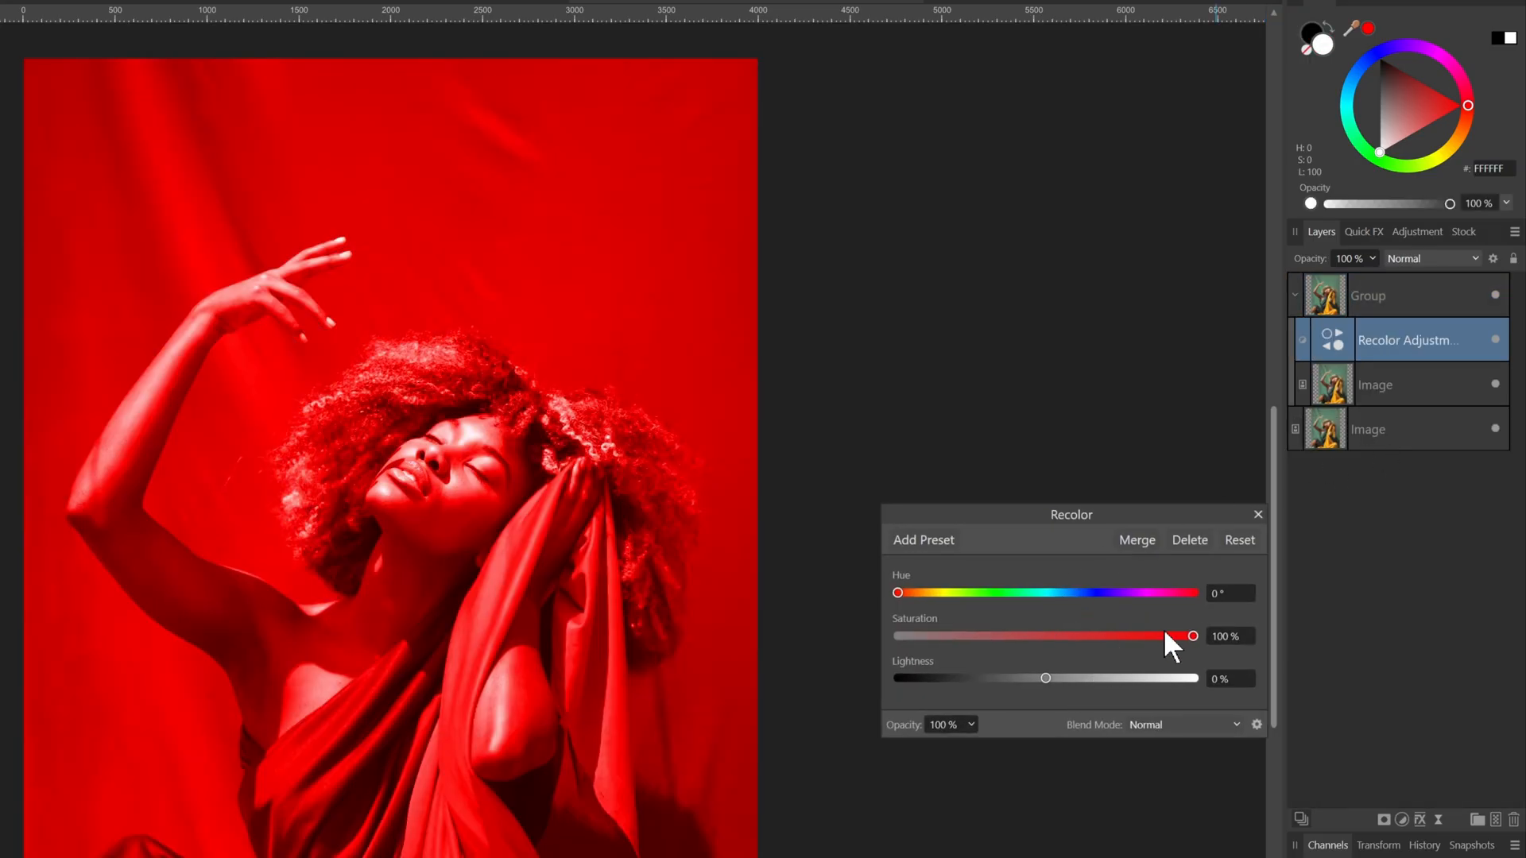
left_click_drag(1189, 634, 894, 633)
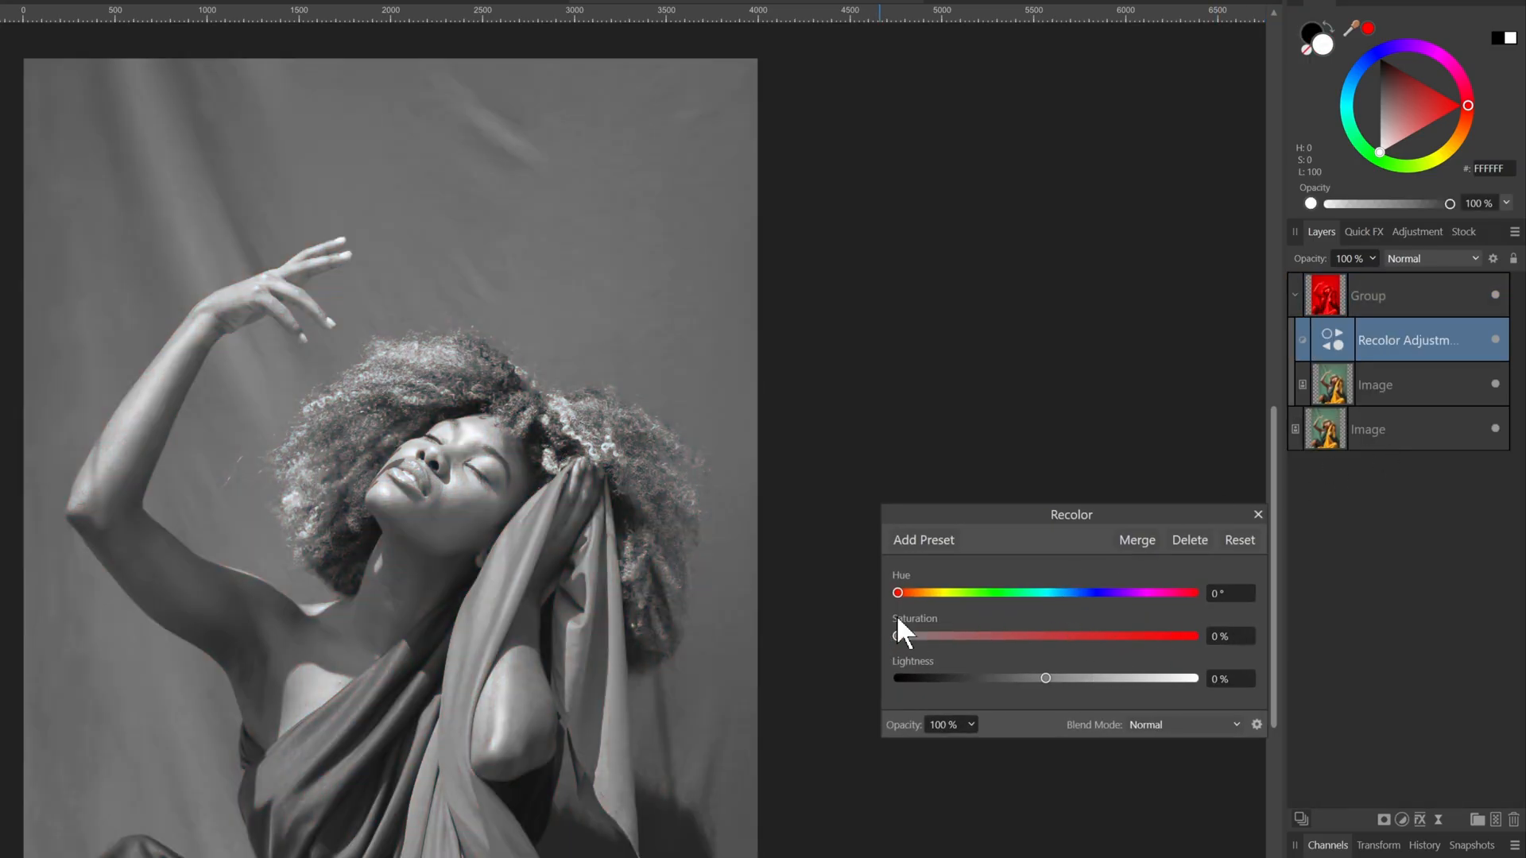
left_click(1258, 515)
Nest the portrait's Recolor adjustment in its own group and set that group's blend mode to Average.
key("ctrl+g")
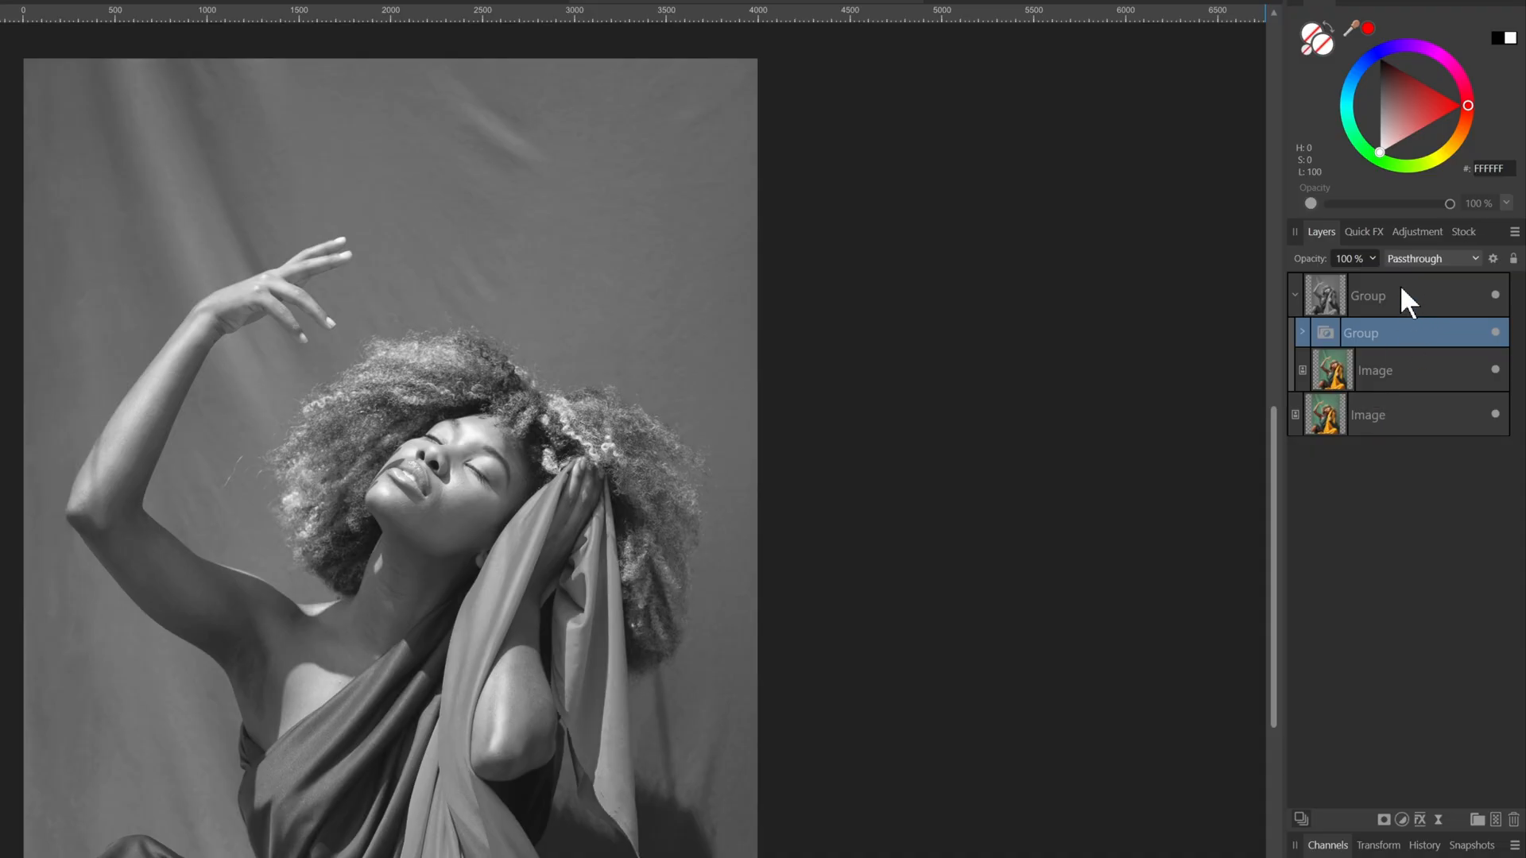
left_click(1403, 261)
scroll(1428, 548, "down", 5)
left_click(1428, 534)
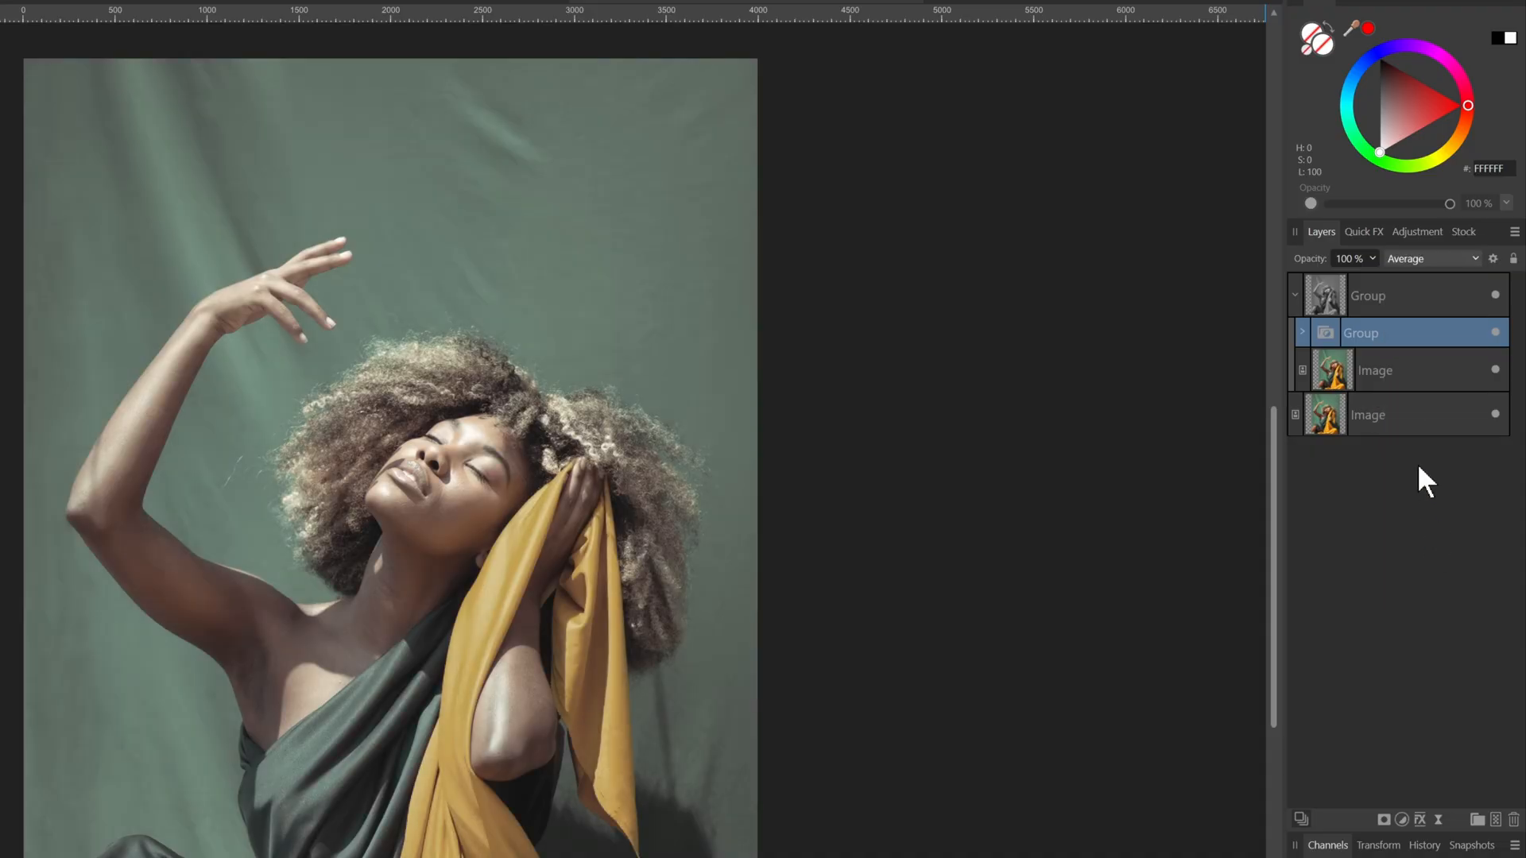
Add an Invert adjustment above the Recolor in the inner group and set the outer group's blend mode to Linear Light.
left_click(1402, 820)
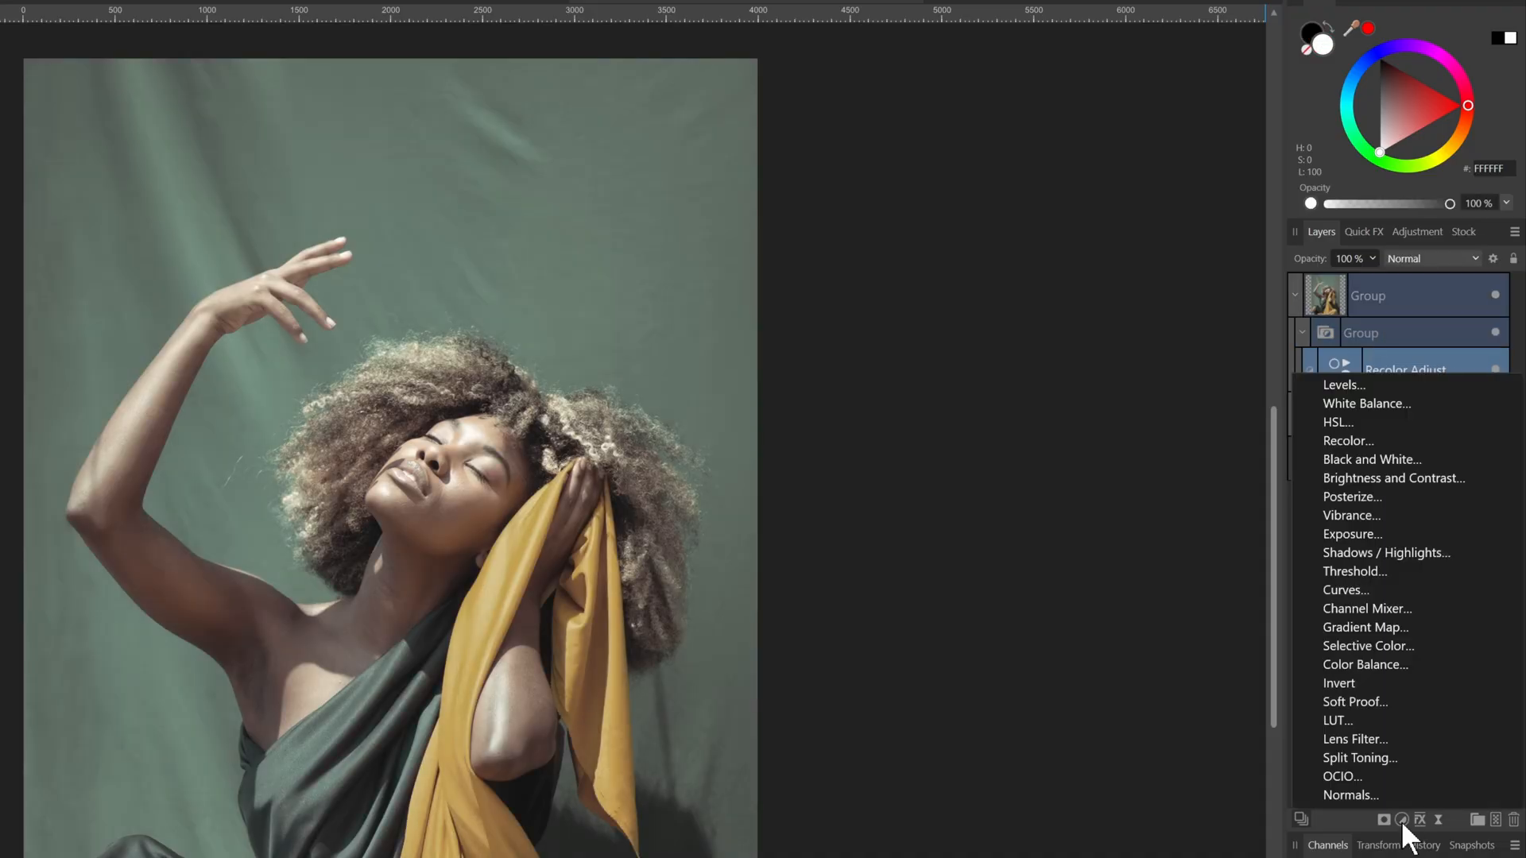
left_click(1392, 684)
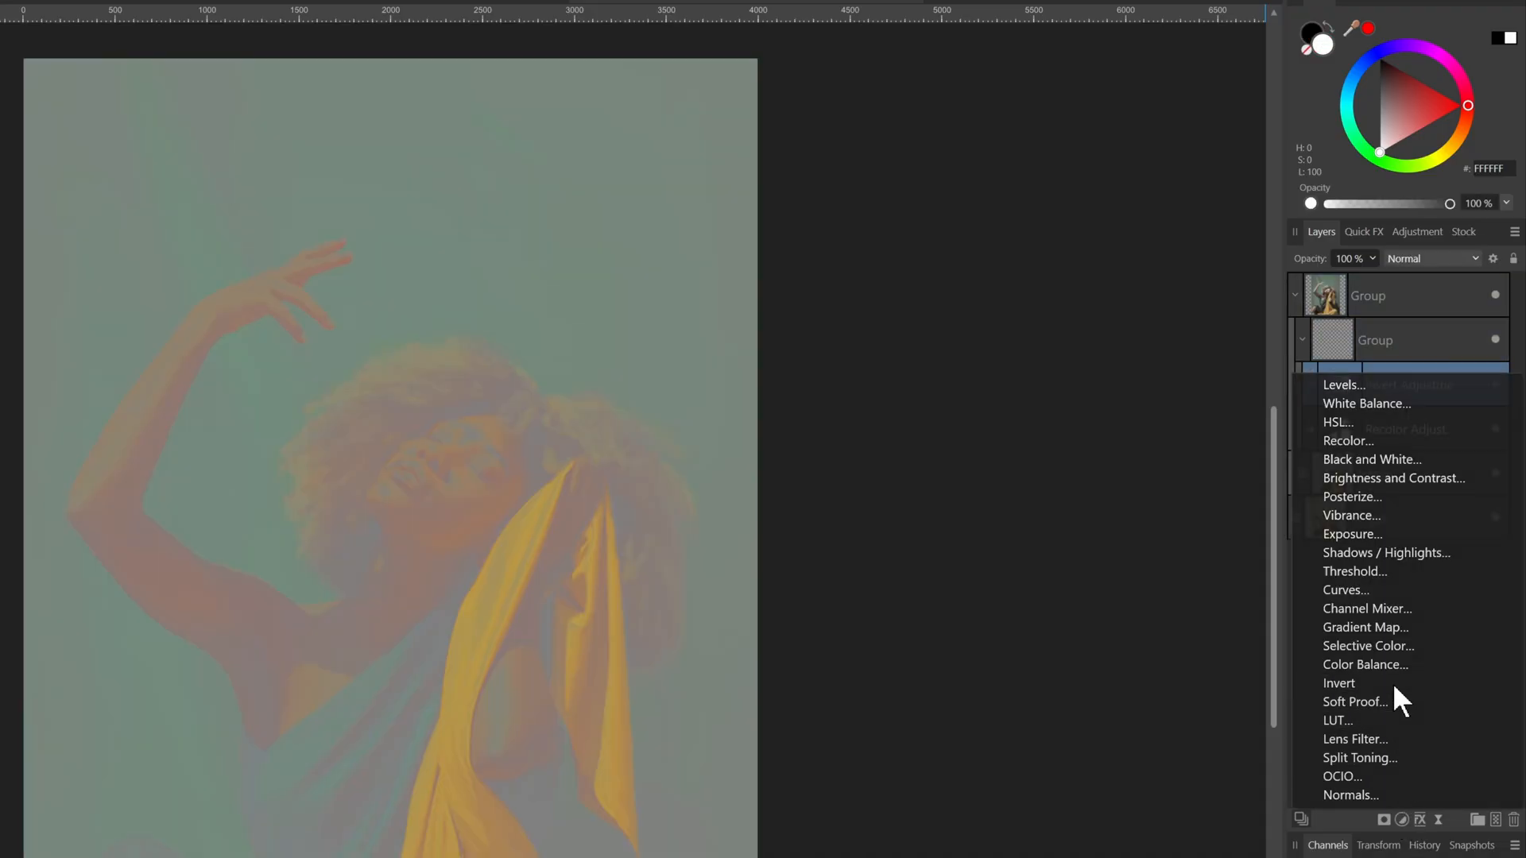
left_click(1355, 293)
left_click(1405, 259)
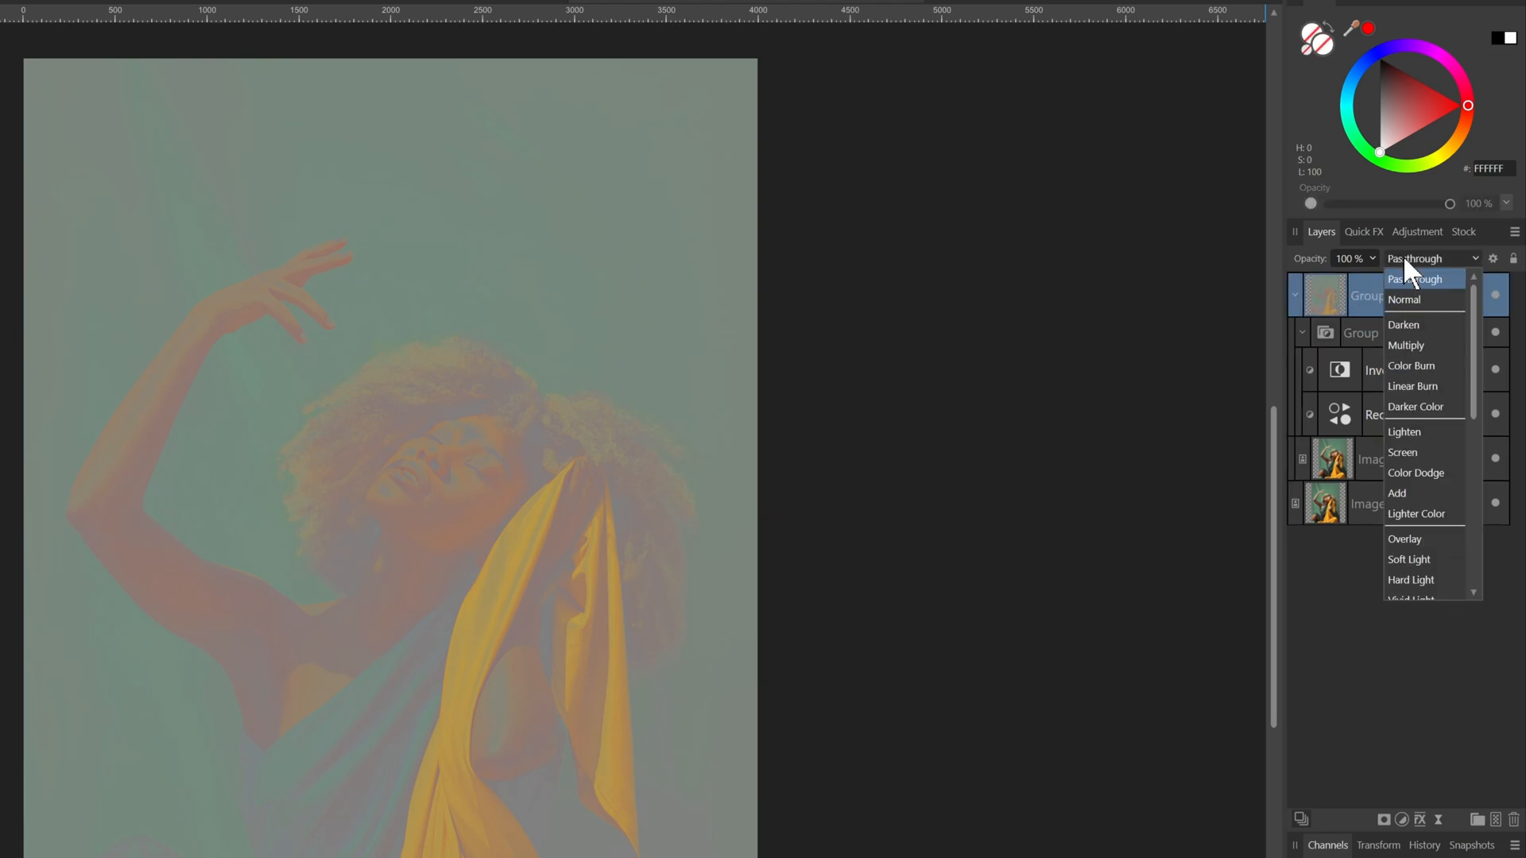
scroll(1432, 504, "down", 3)
left_click(1432, 504)
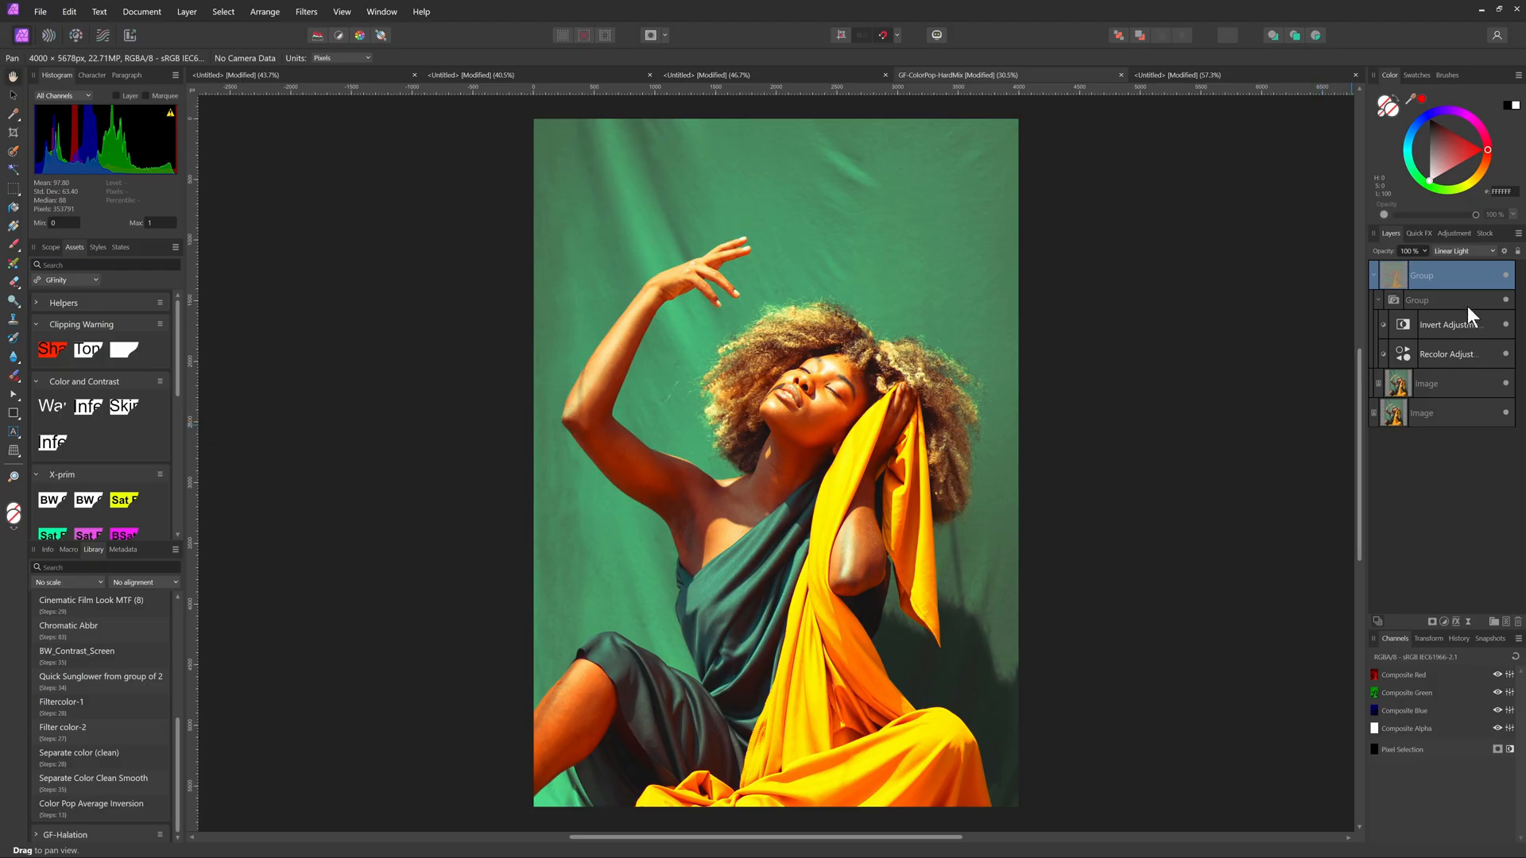
Try varying the outer group's fill opacity in Linear Light mode and return it to 100%.
left_click(1420, 237)
left_click(1447, 250)
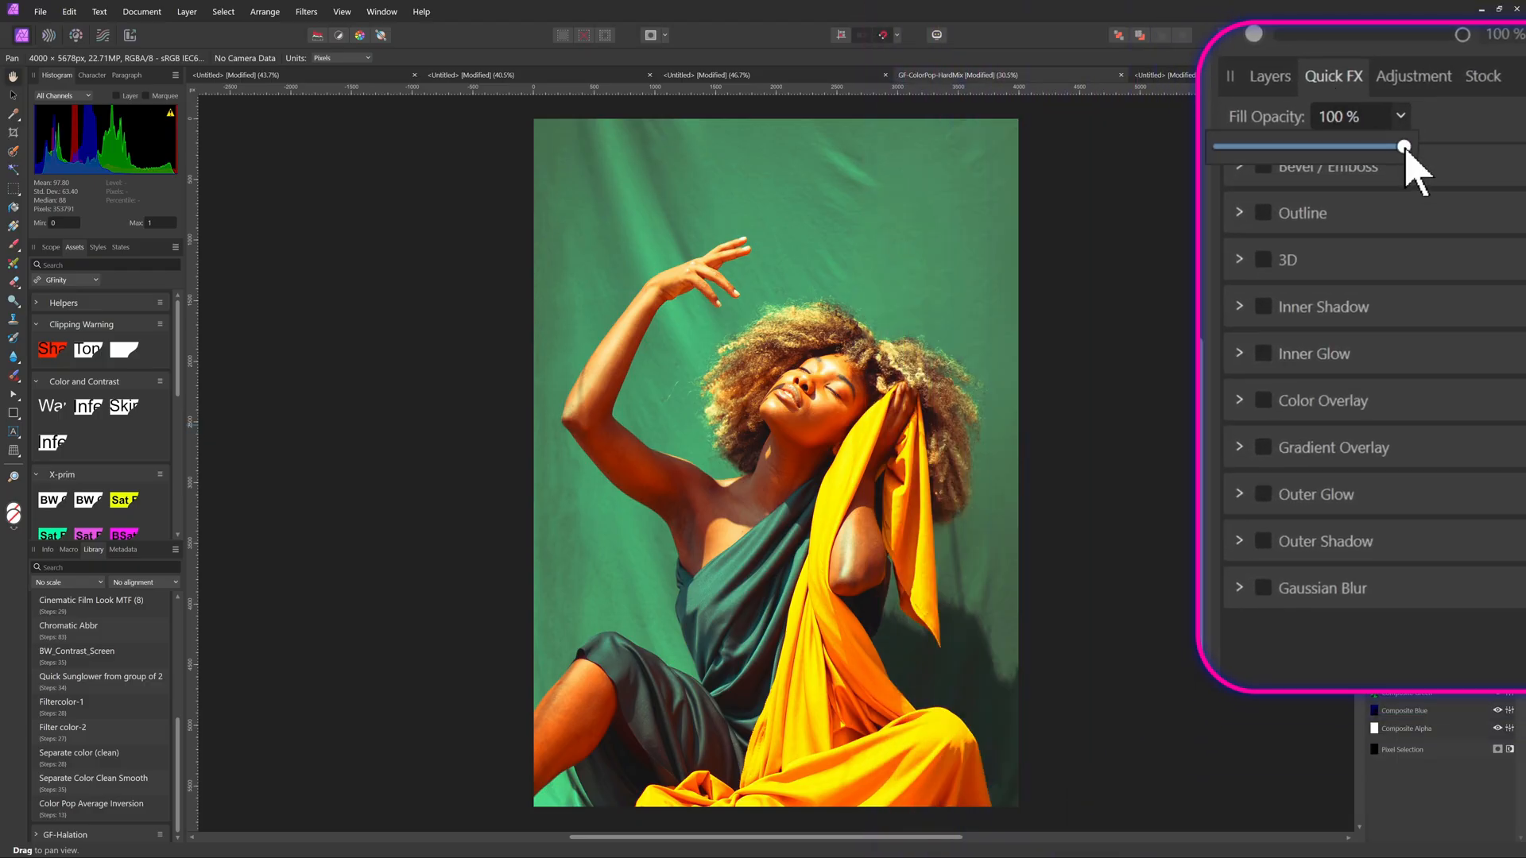
left_click_drag(1405, 150, 1492, 171)
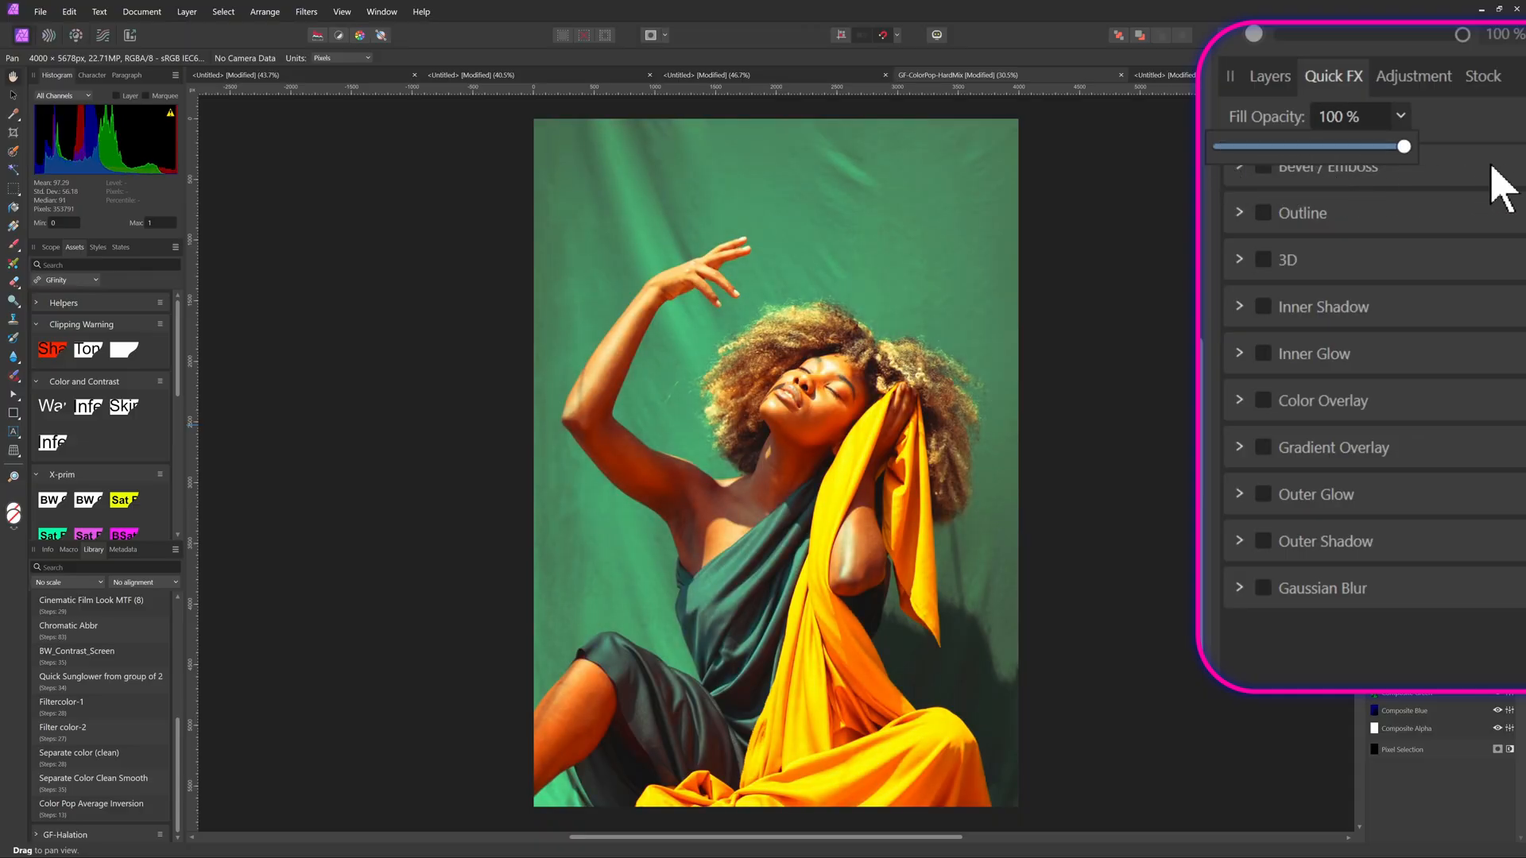
left_click(1265, 78)
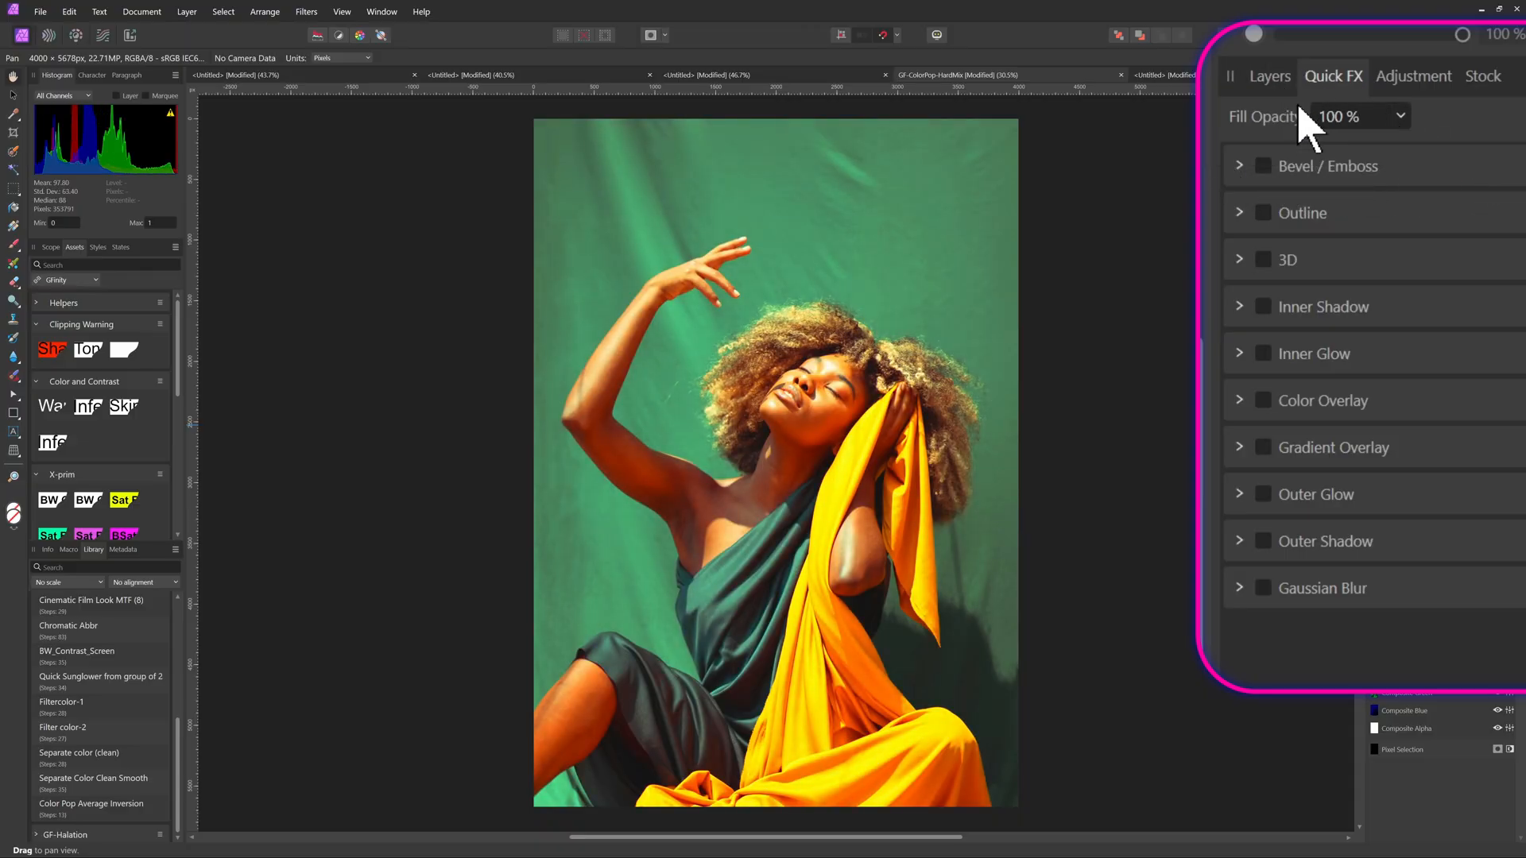
Set the outer group's blend mode to Hard Mix and lower its fill opacity to 39%.
left_click(1269, 76)
left_click(1435, 117)
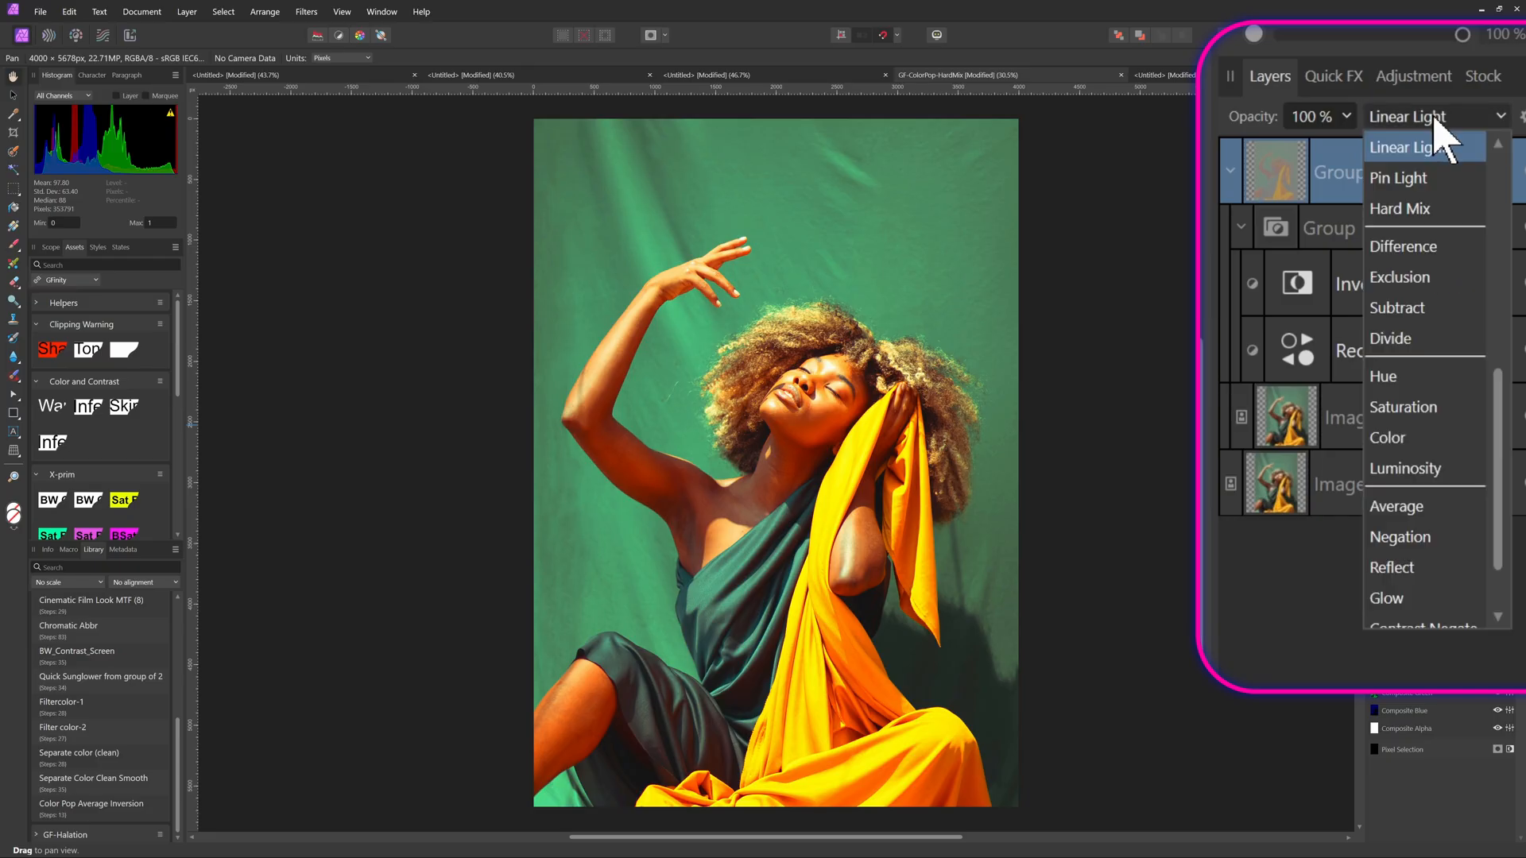
left_click(1422, 209)
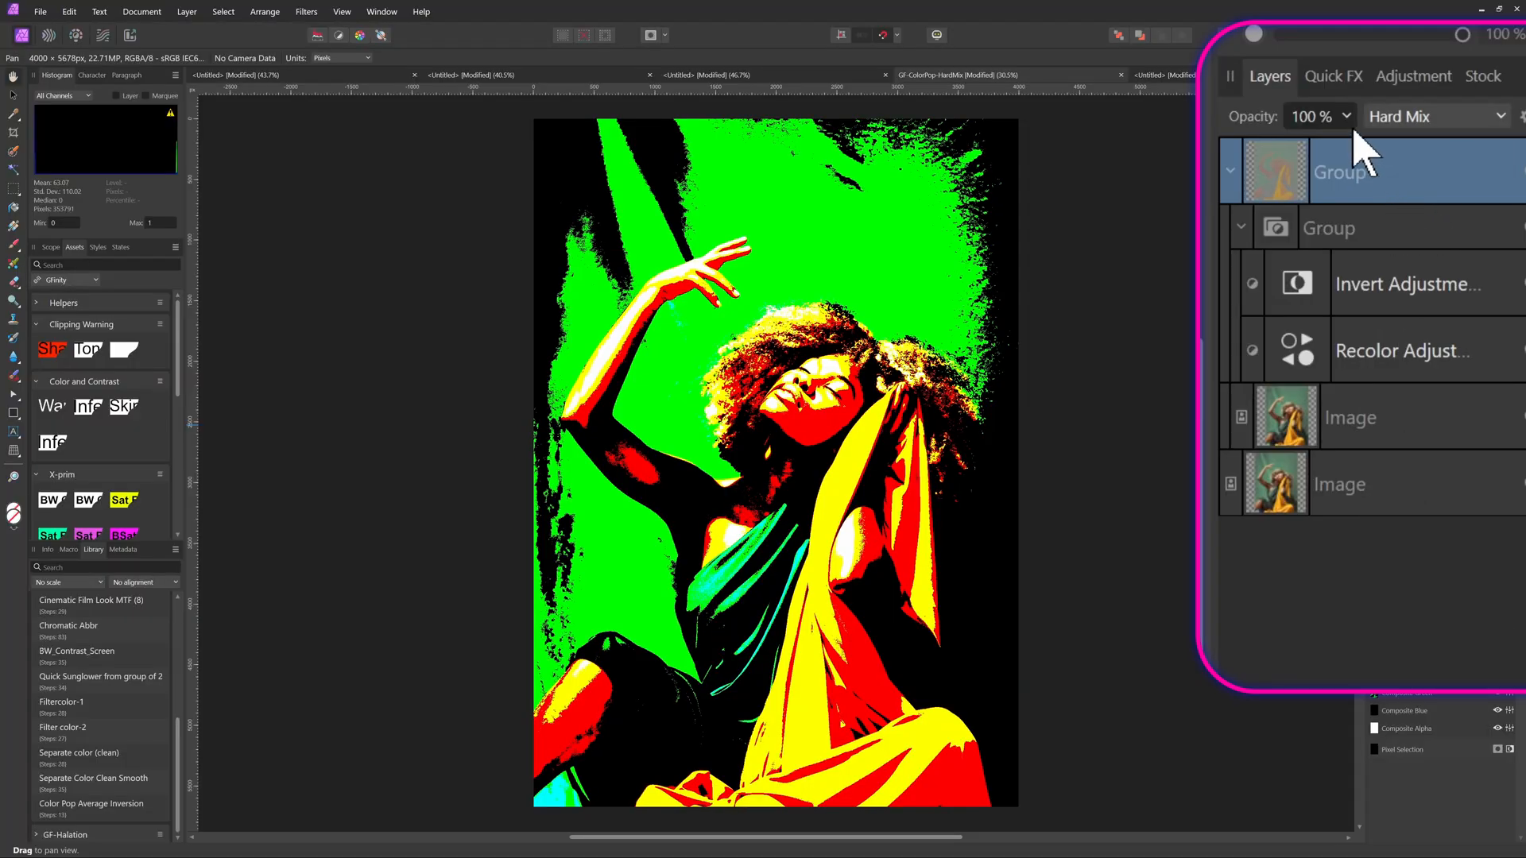
left_click(1340, 78)
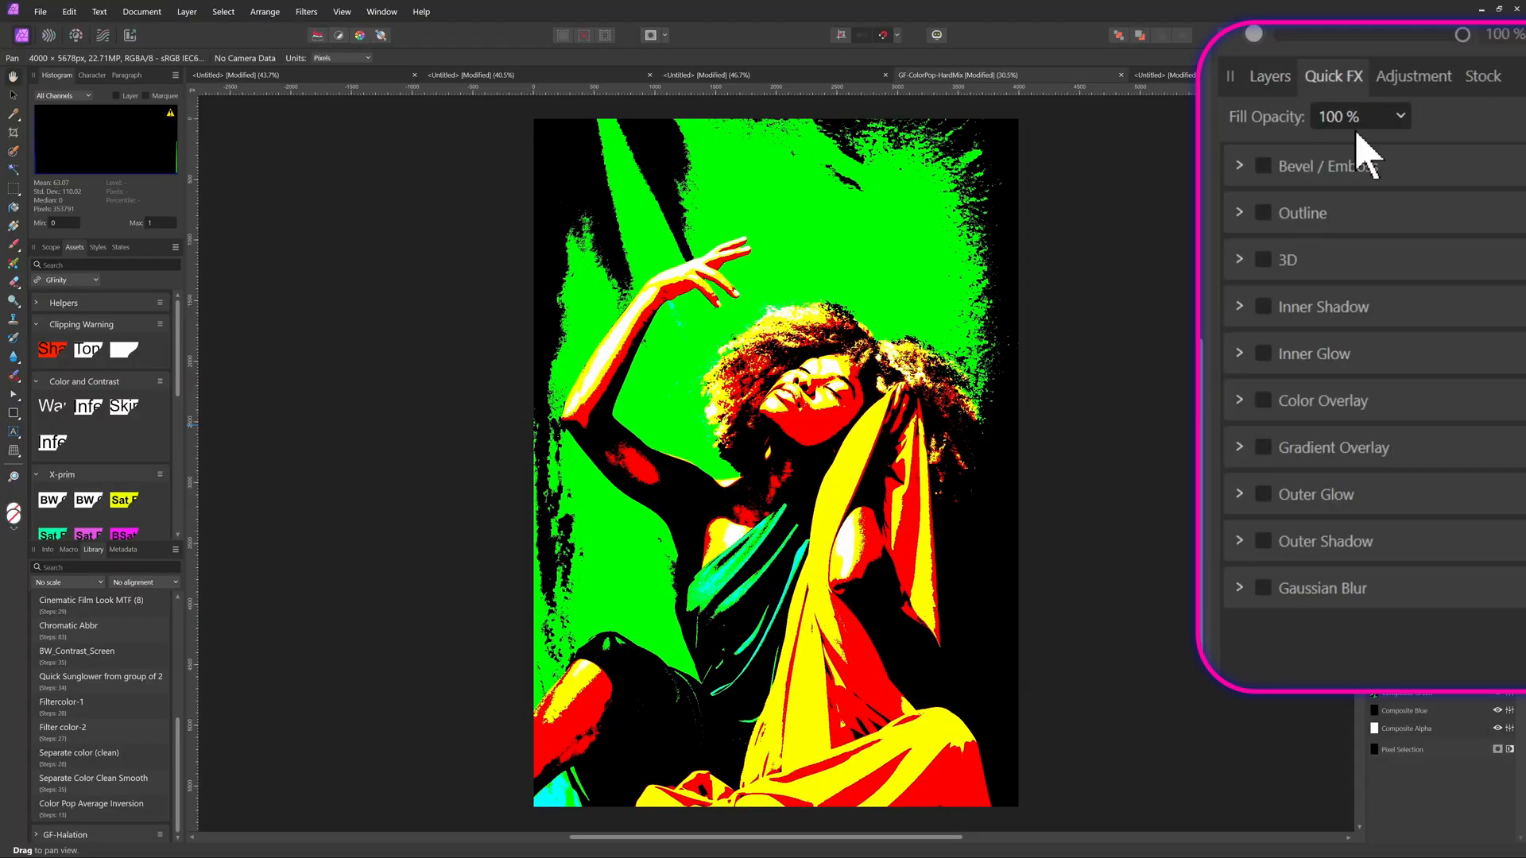
left_click(1399, 118)
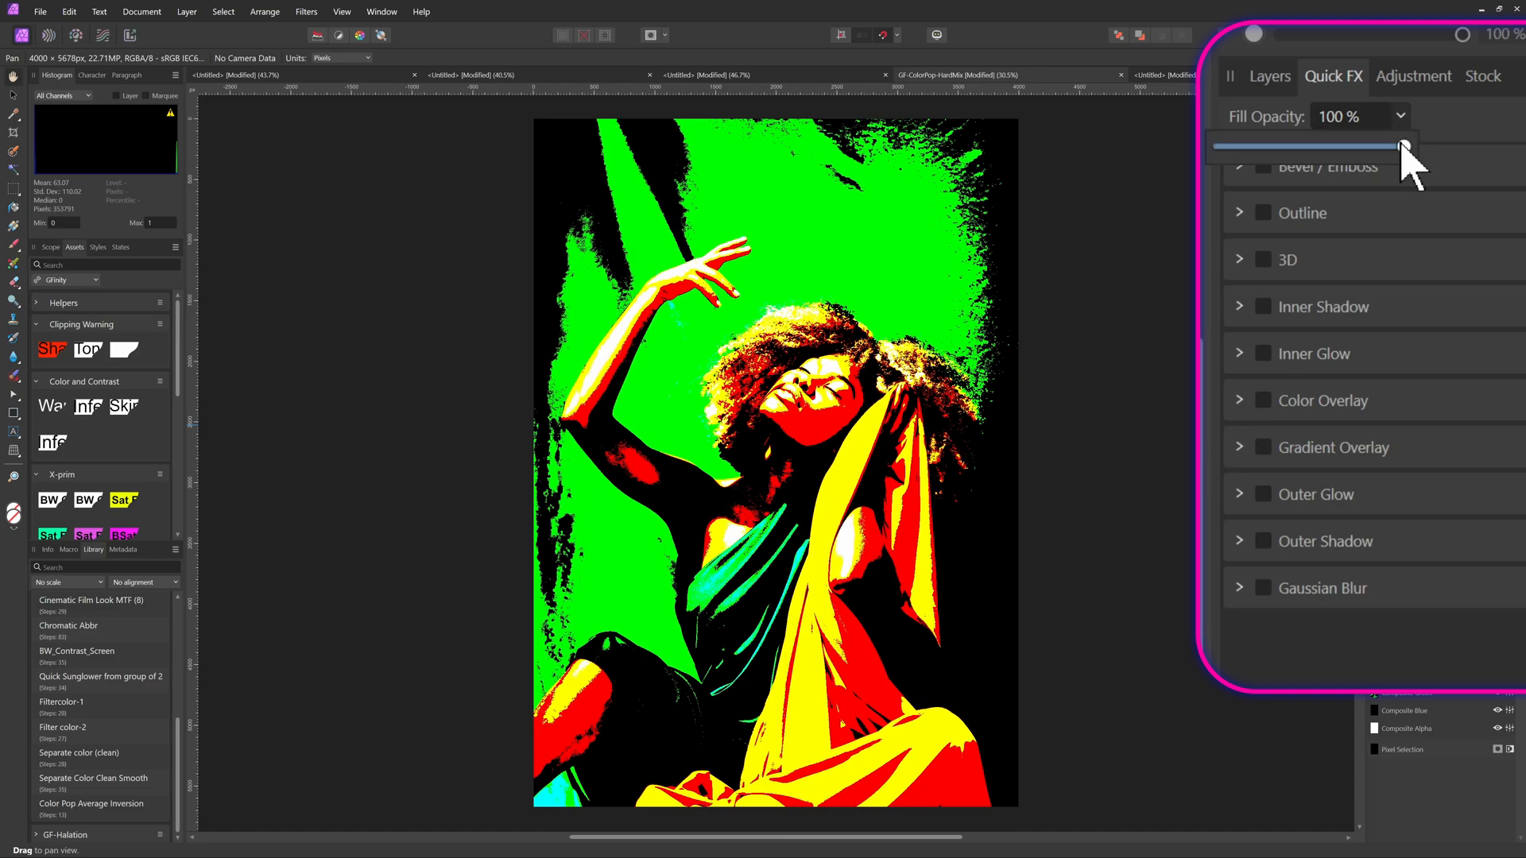
left_click_drag(1405, 149, 1292, 173)
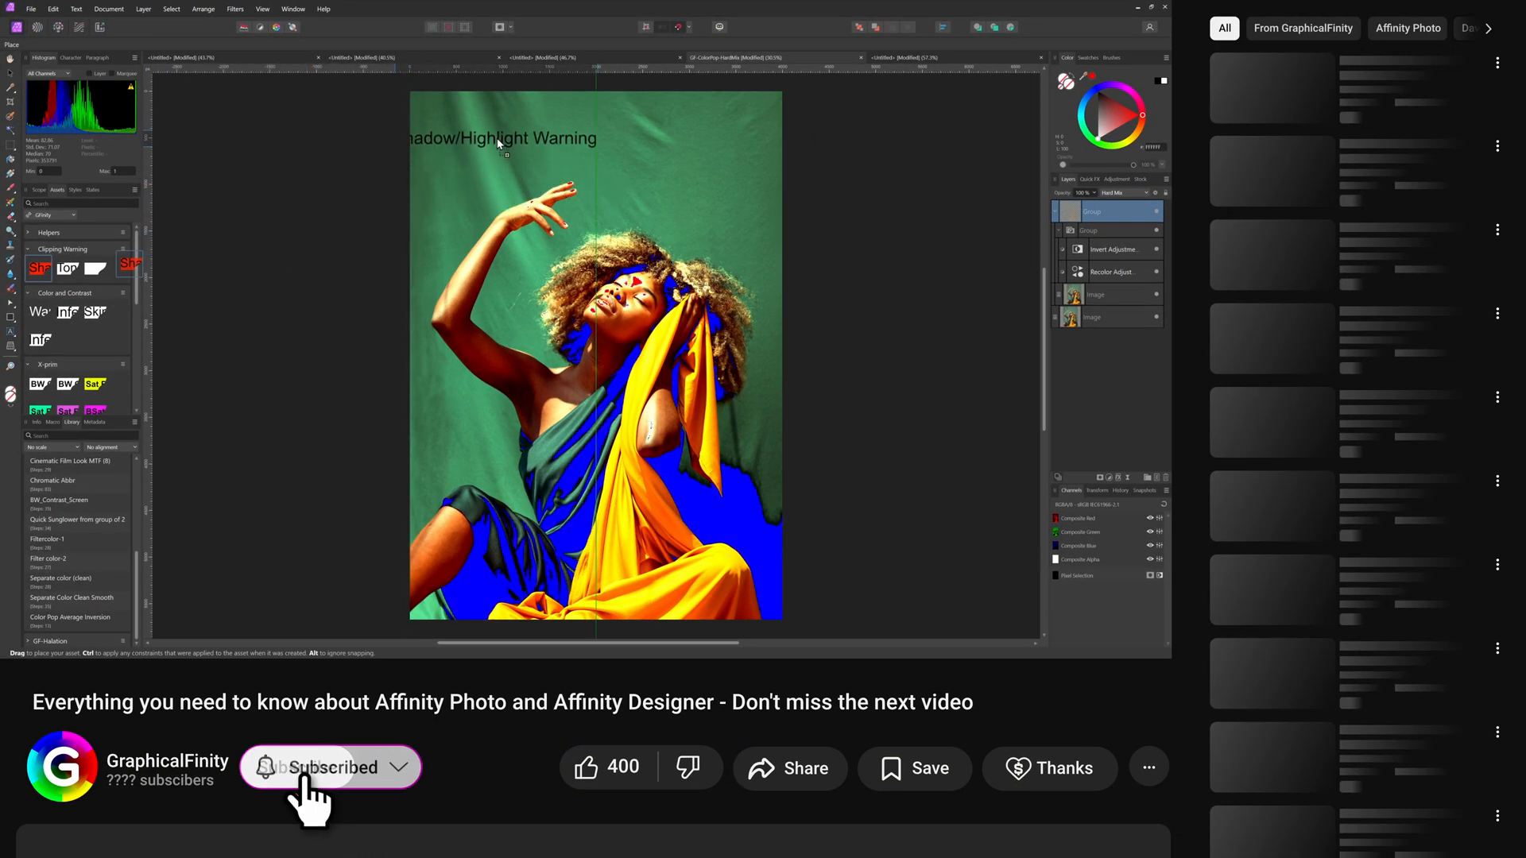
Place the Shadow/Highlight Warning asset from the Clipping Warning set on the portrait.
left_click_drag(497, 143, 498, 132)
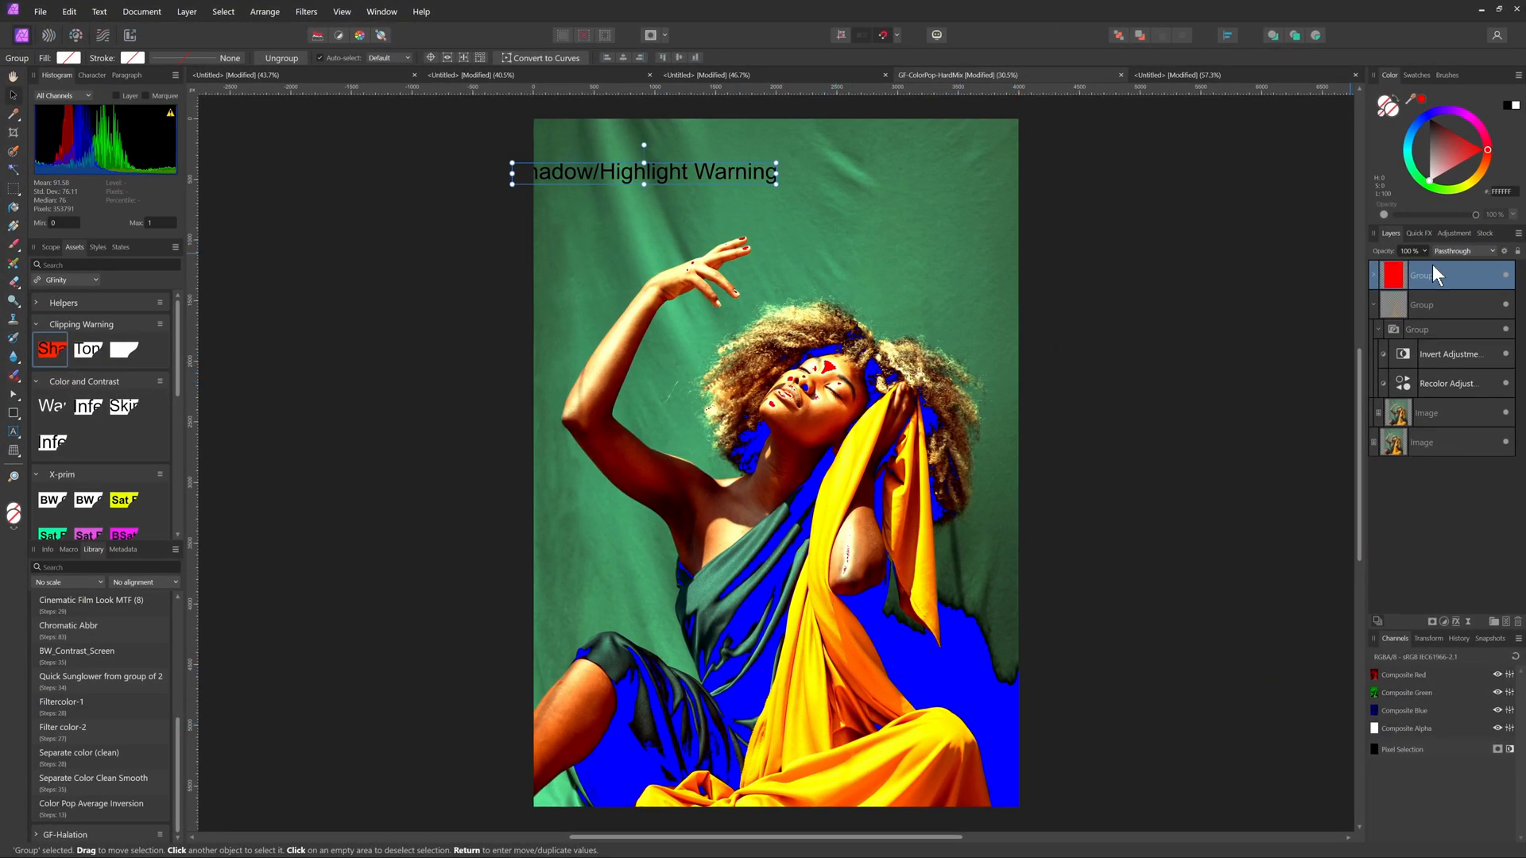
In the Hard Mix group's blend options, lower the underlying composition range to 0% at both ends and raise its midtones to 100% from 24.8% input.
left_click(1447, 308)
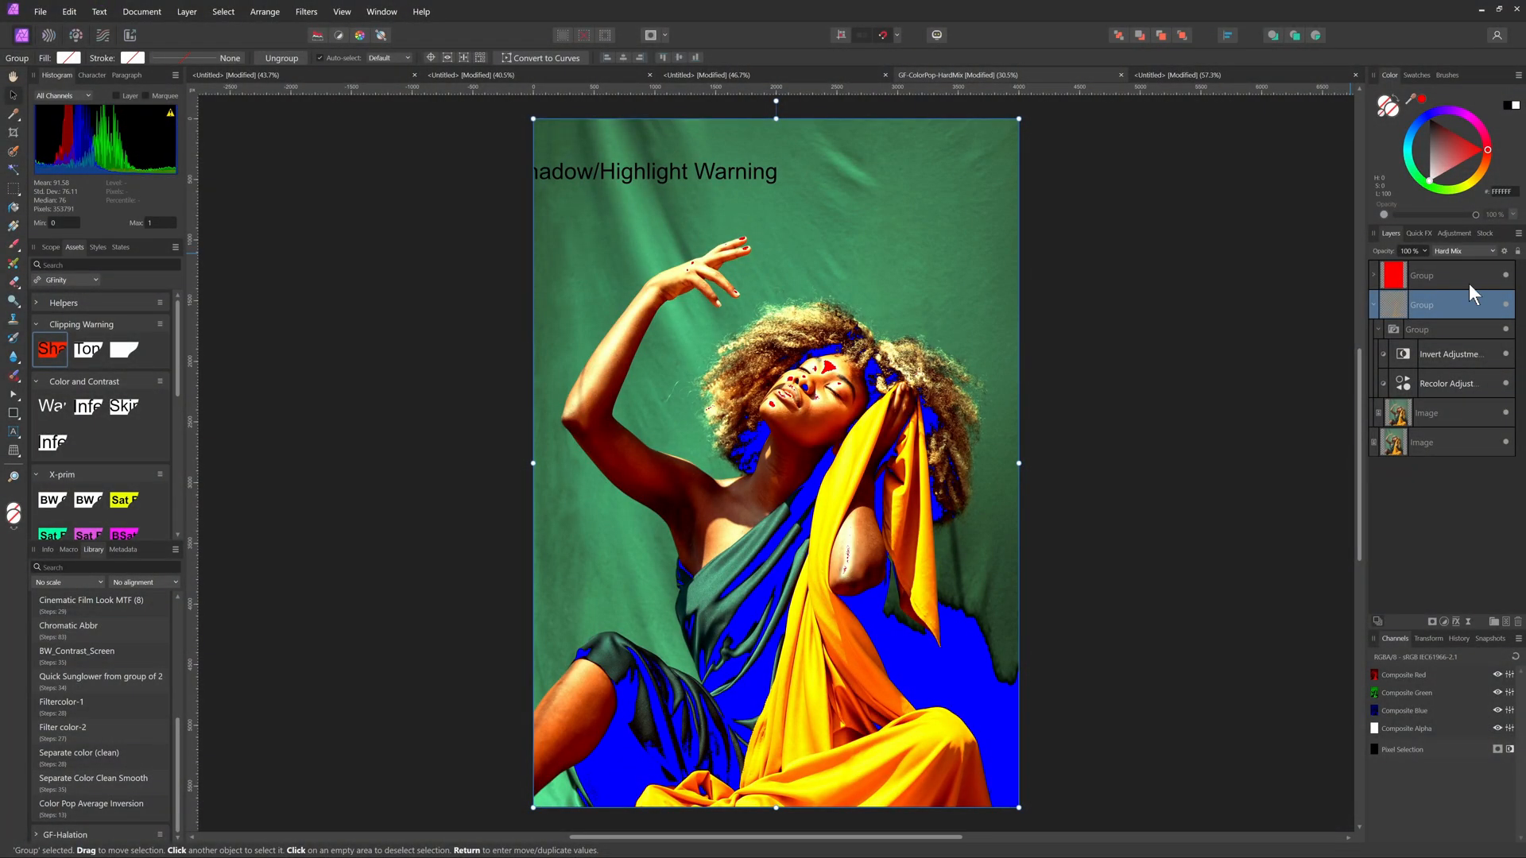
left_click(1503, 251)
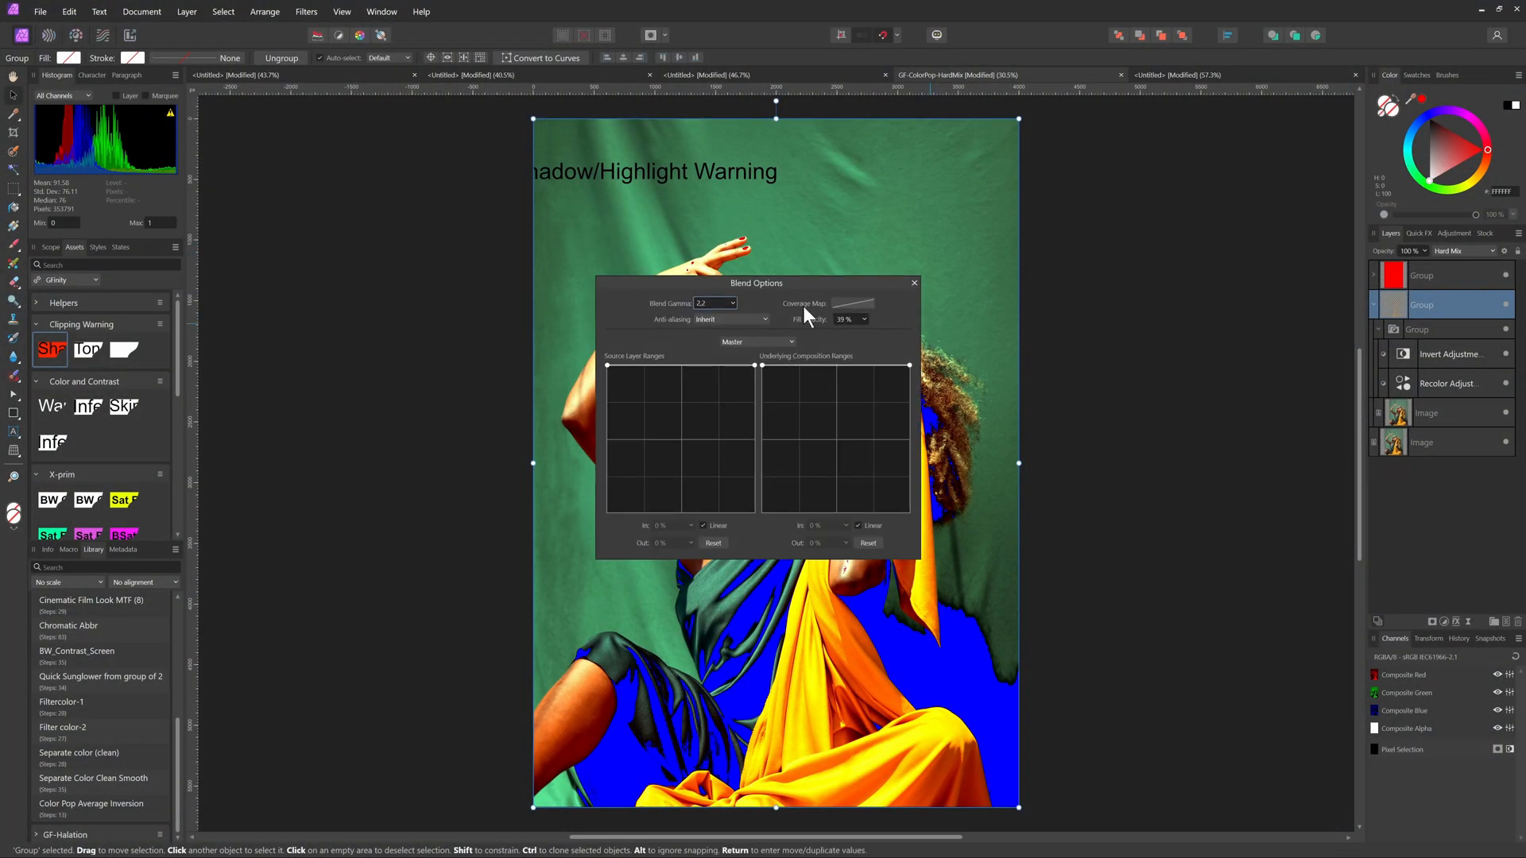
left_click_drag(795, 284, 1224, 235)
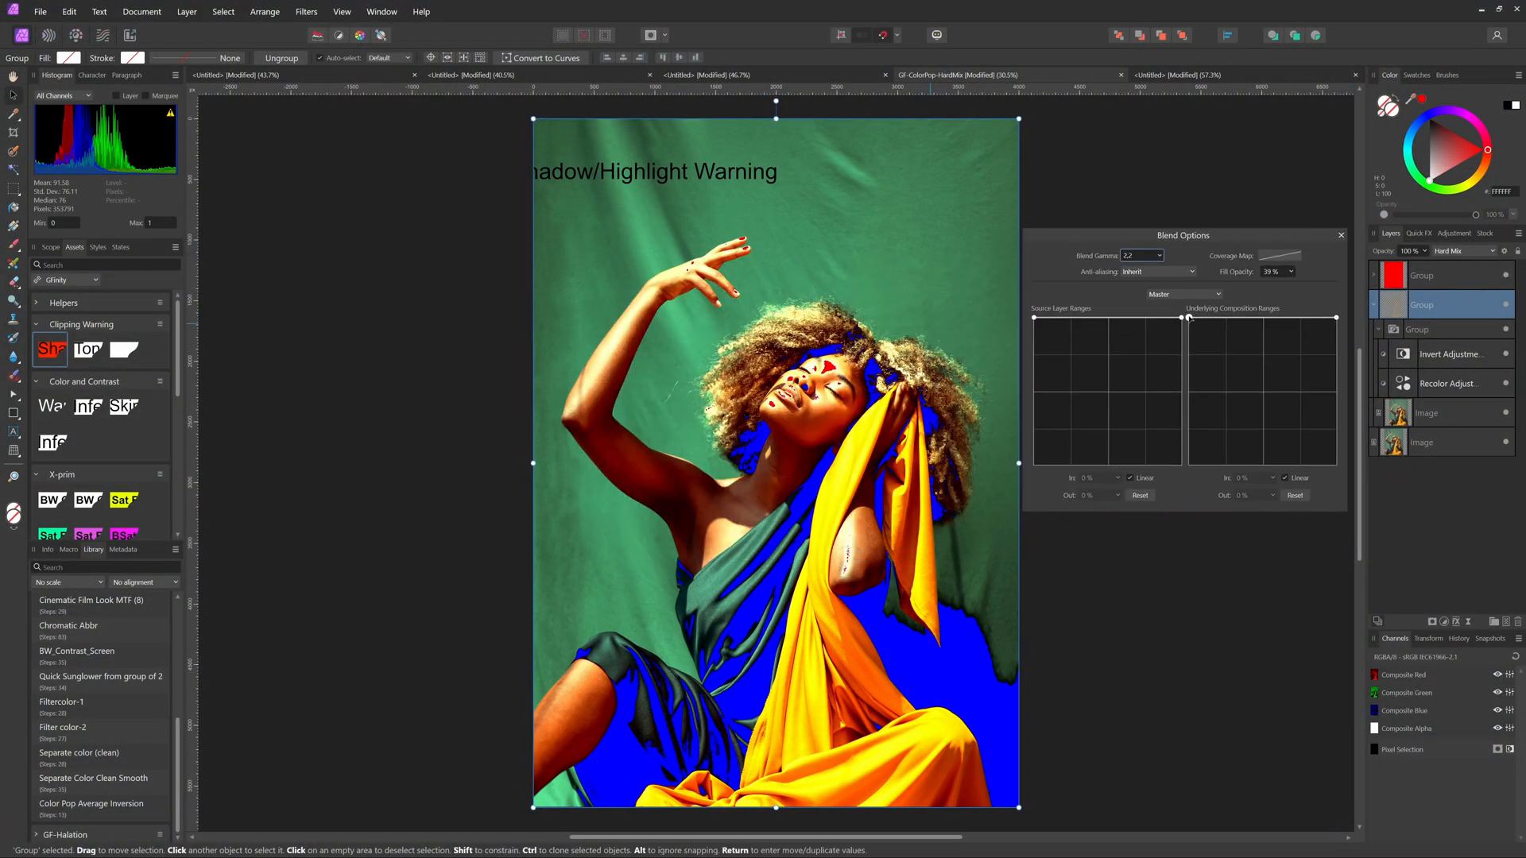
left_click_drag(1190, 318, 1173, 482)
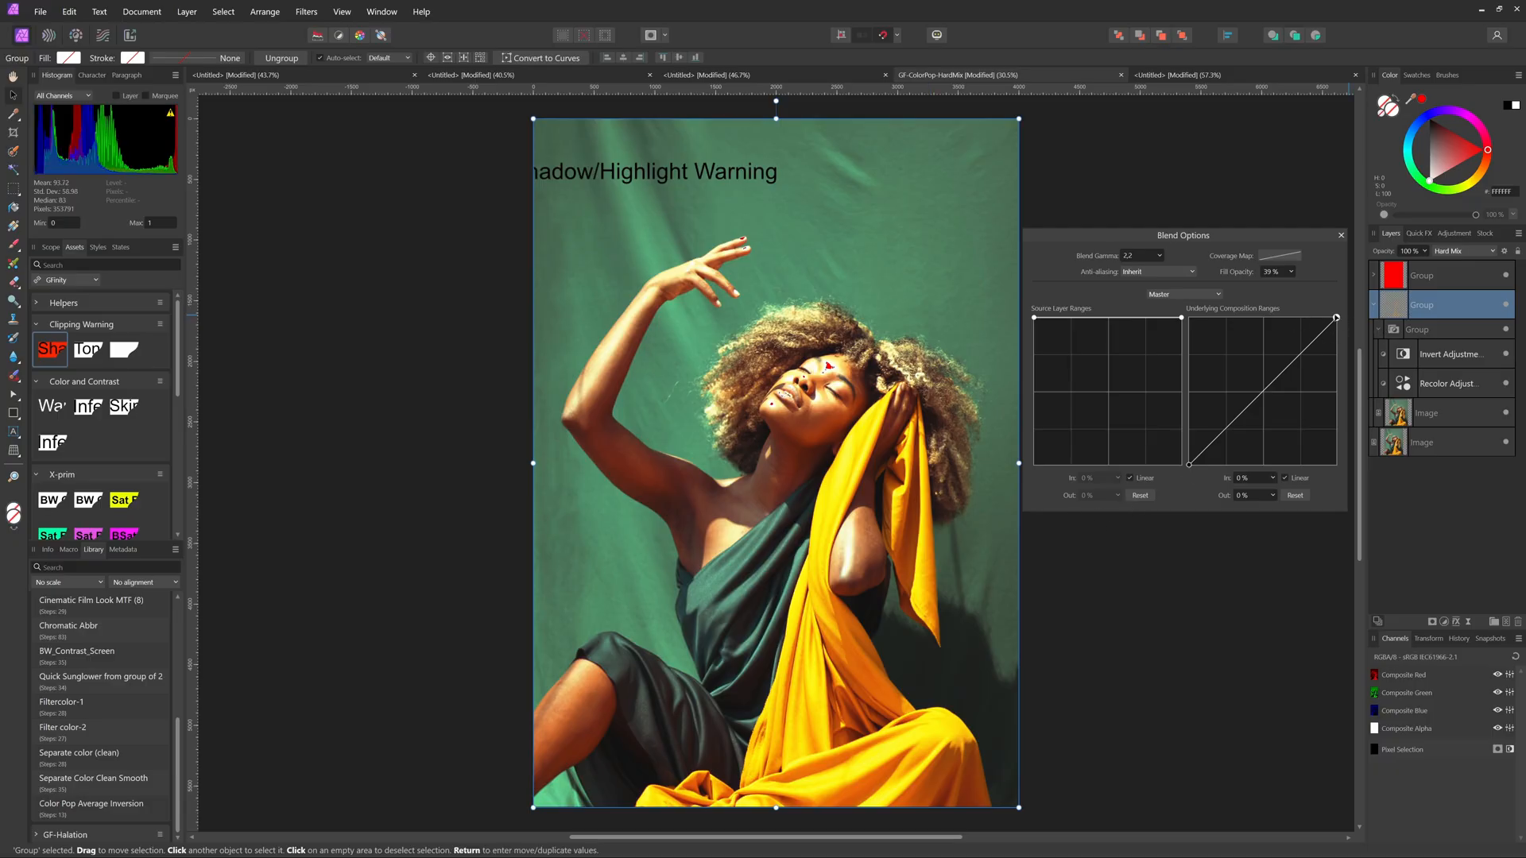
mouse_move(1337, 317)
left_mouse_down()
mouse_move(1277, 317)
mouse_move(1336, 317)
left_mouse_up()
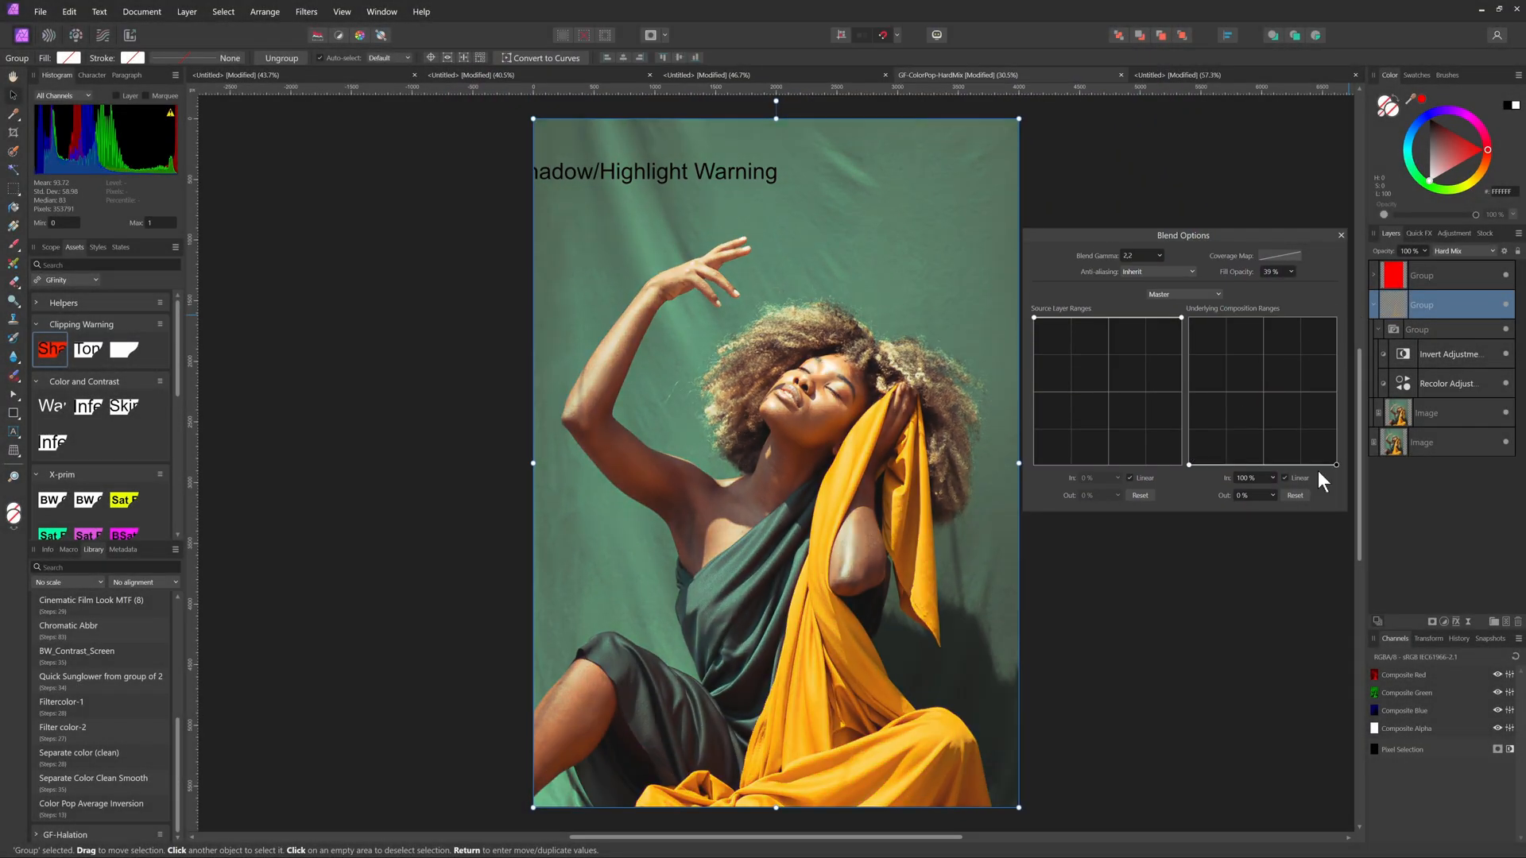
left_click_drag(1235, 464, 1225, 317)
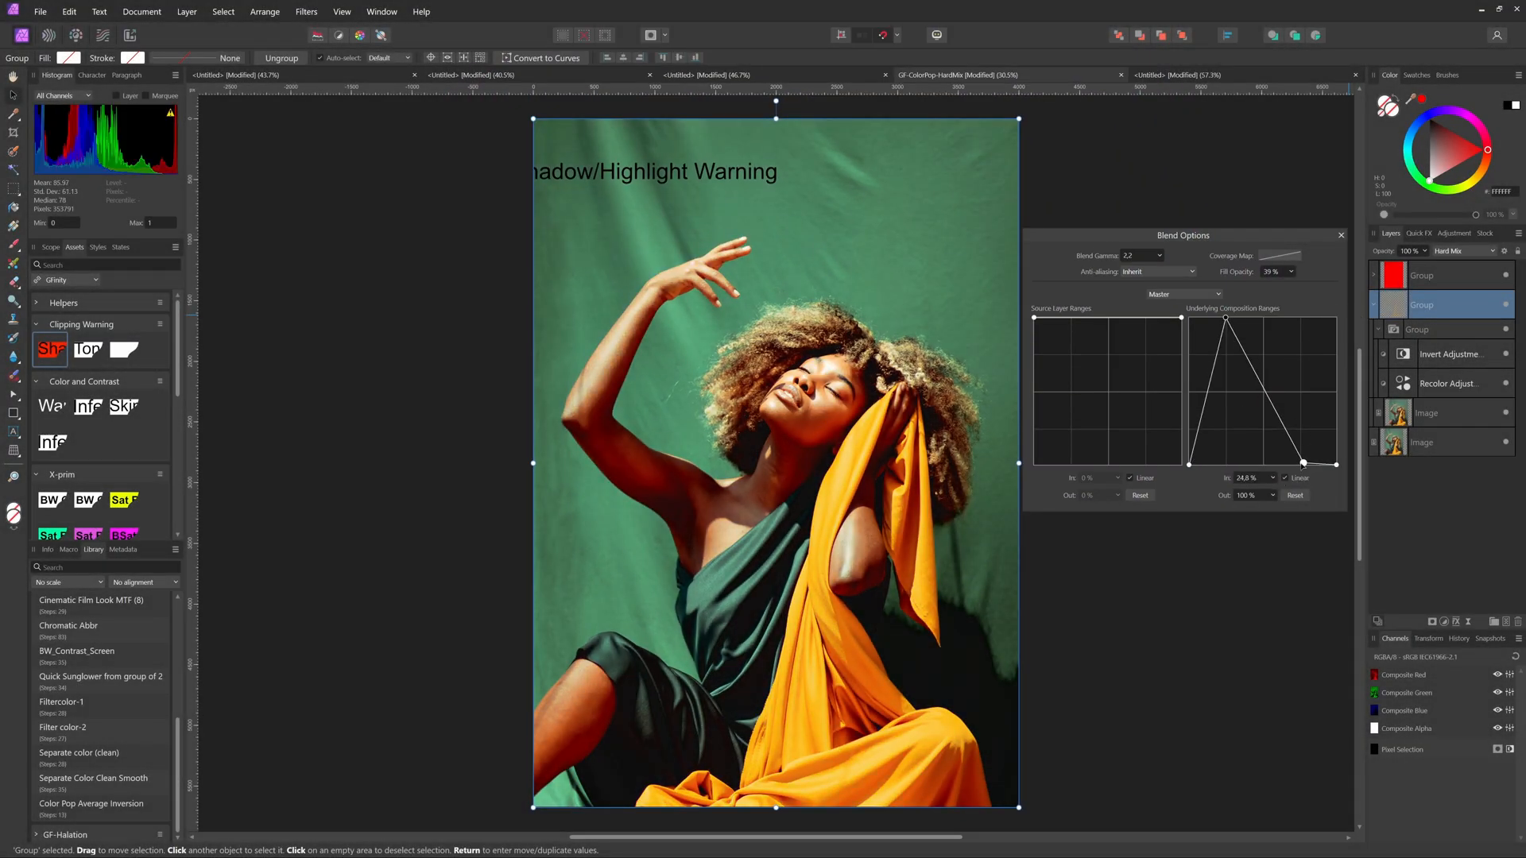
left_click_drag(1303, 463, 1228, 317)
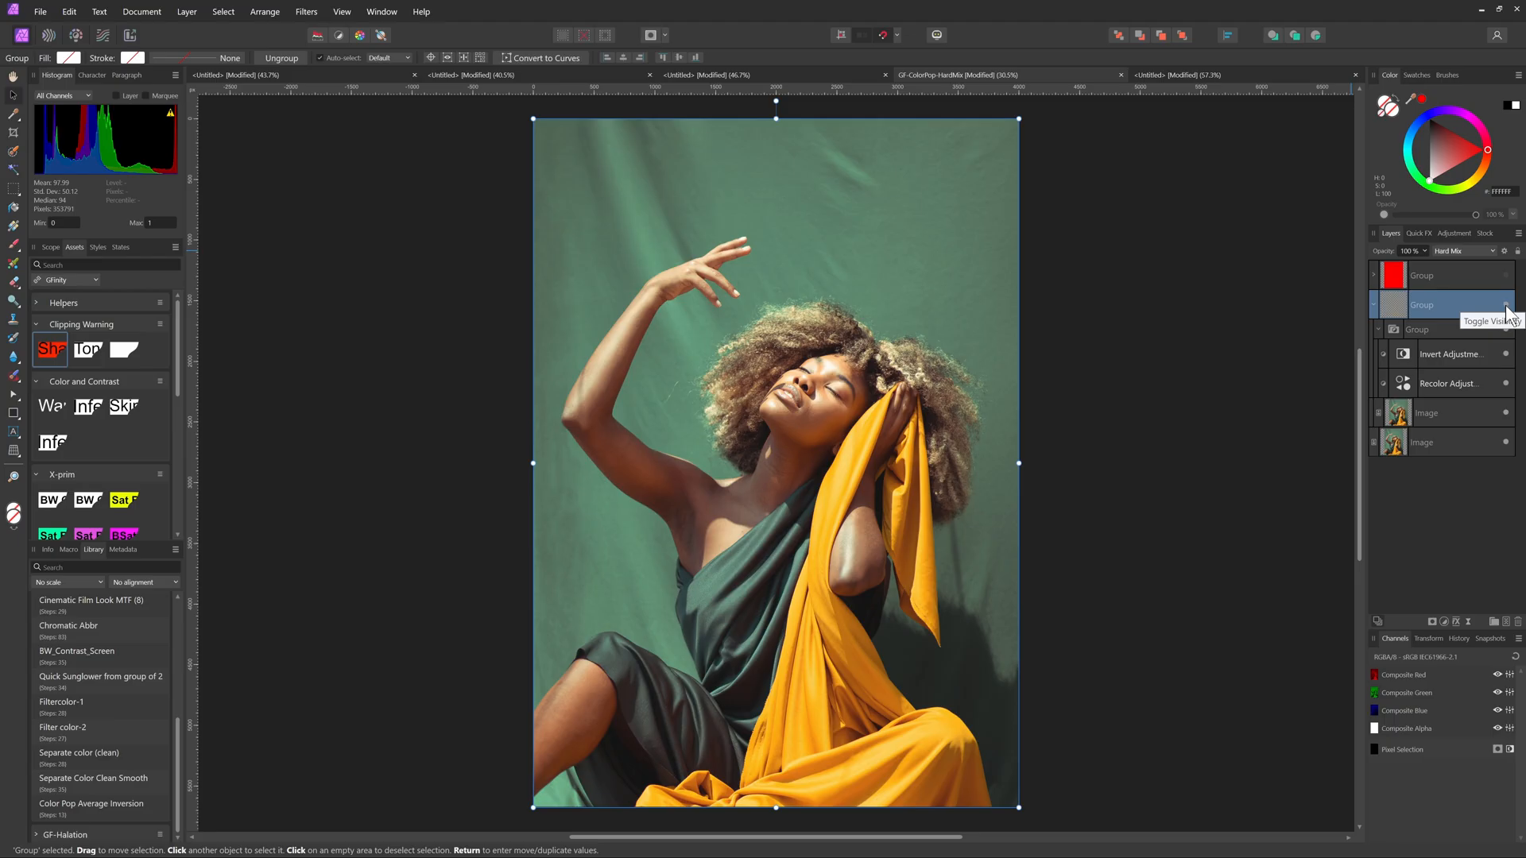
Compare the portrait with and without the Hard Mix group.
left_click(1506, 309)
left_click(1506, 308)
left_click(1507, 309)
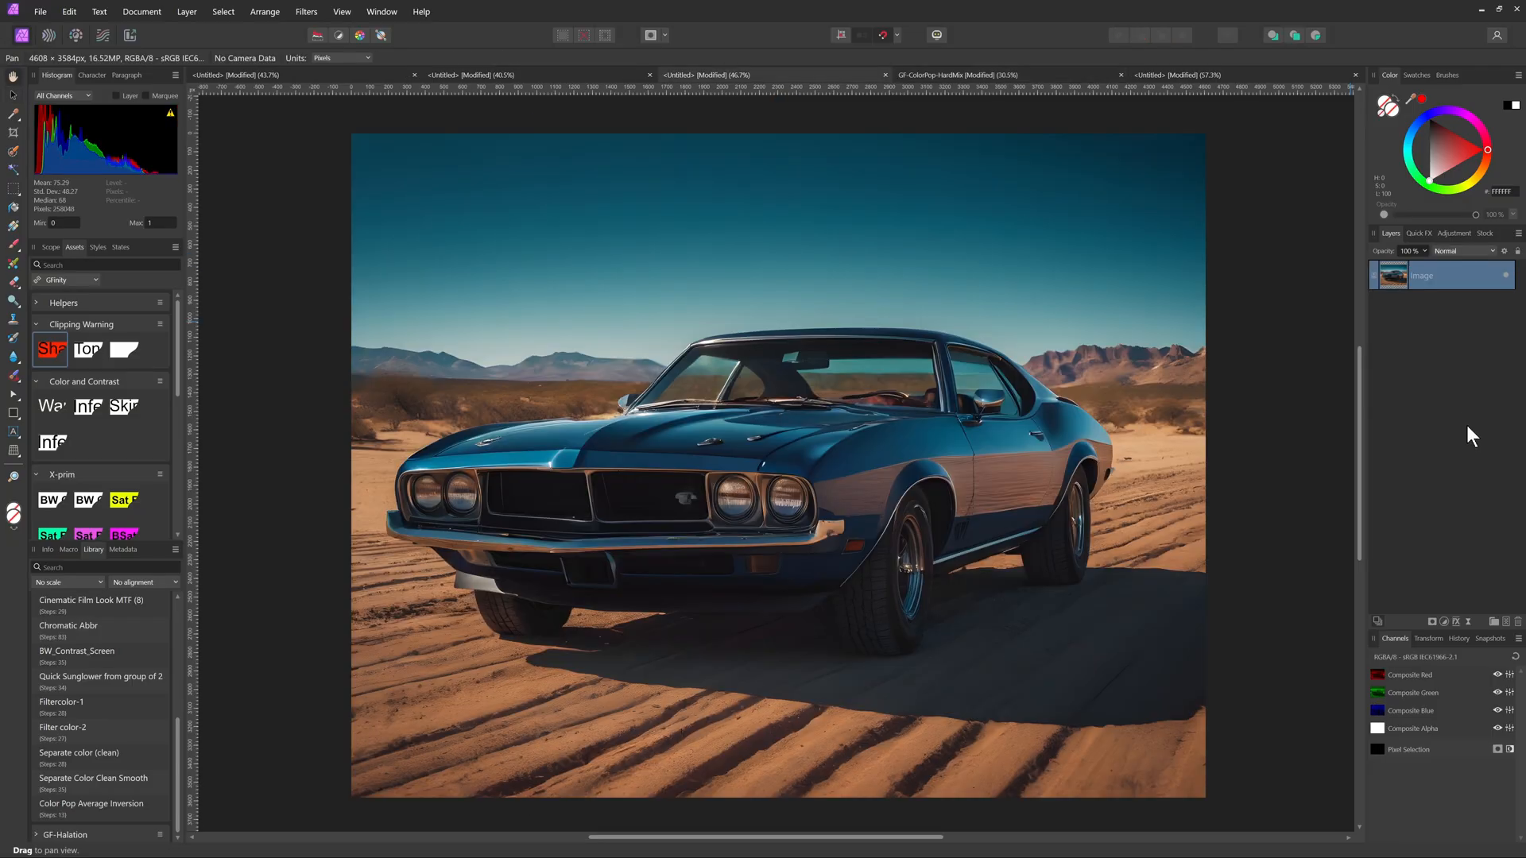
Paste the Color Pop (adjust) group above the car image and set it to Hard Mix with 21% fill opacity.
key("ctrl+v")
left_click(1464, 250)
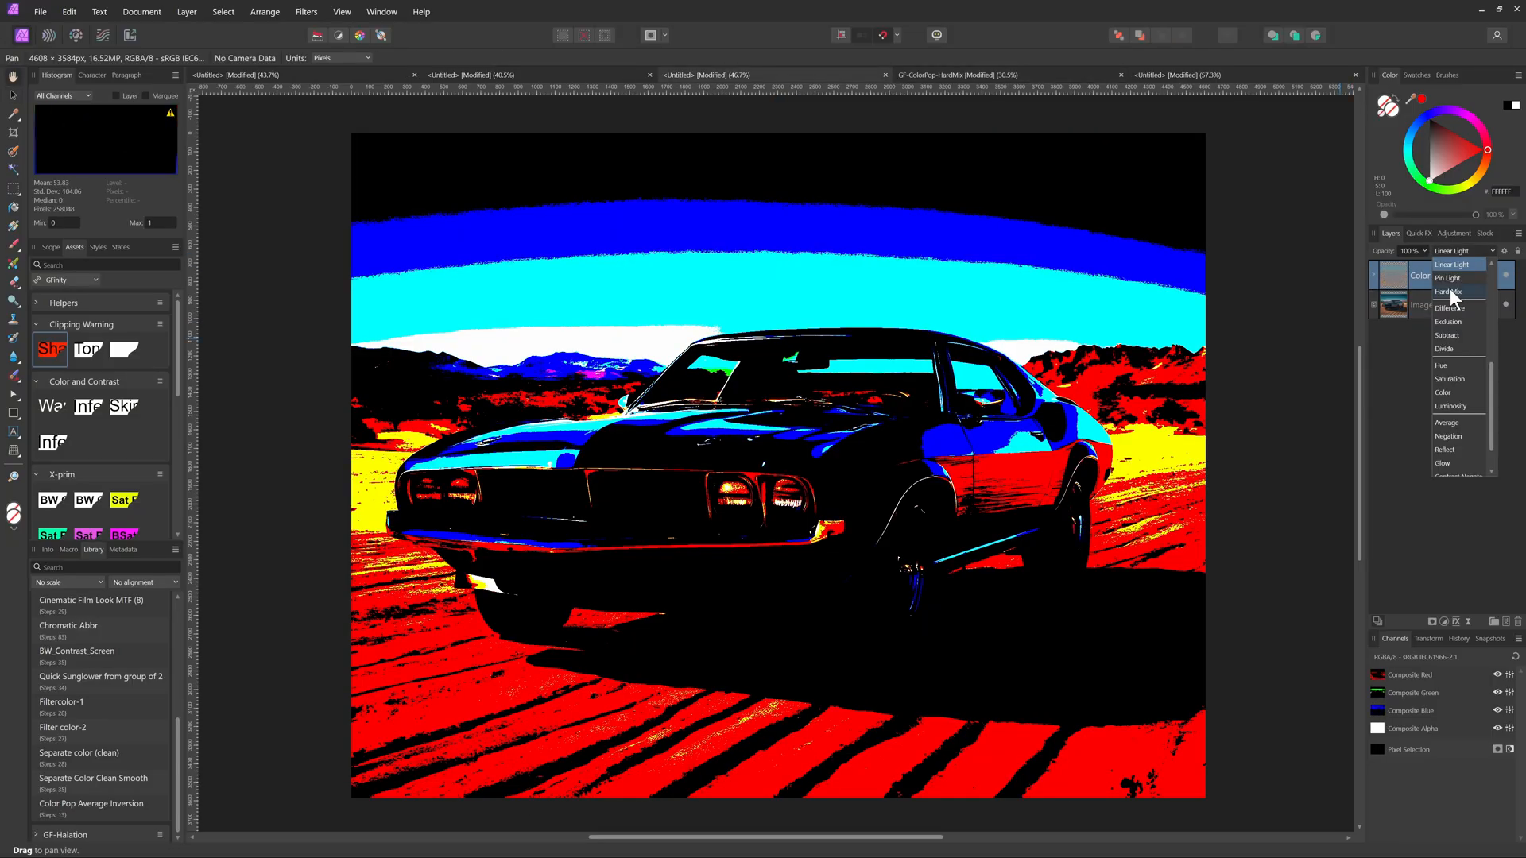
left_click(1450, 289)
left_click(1417, 233)
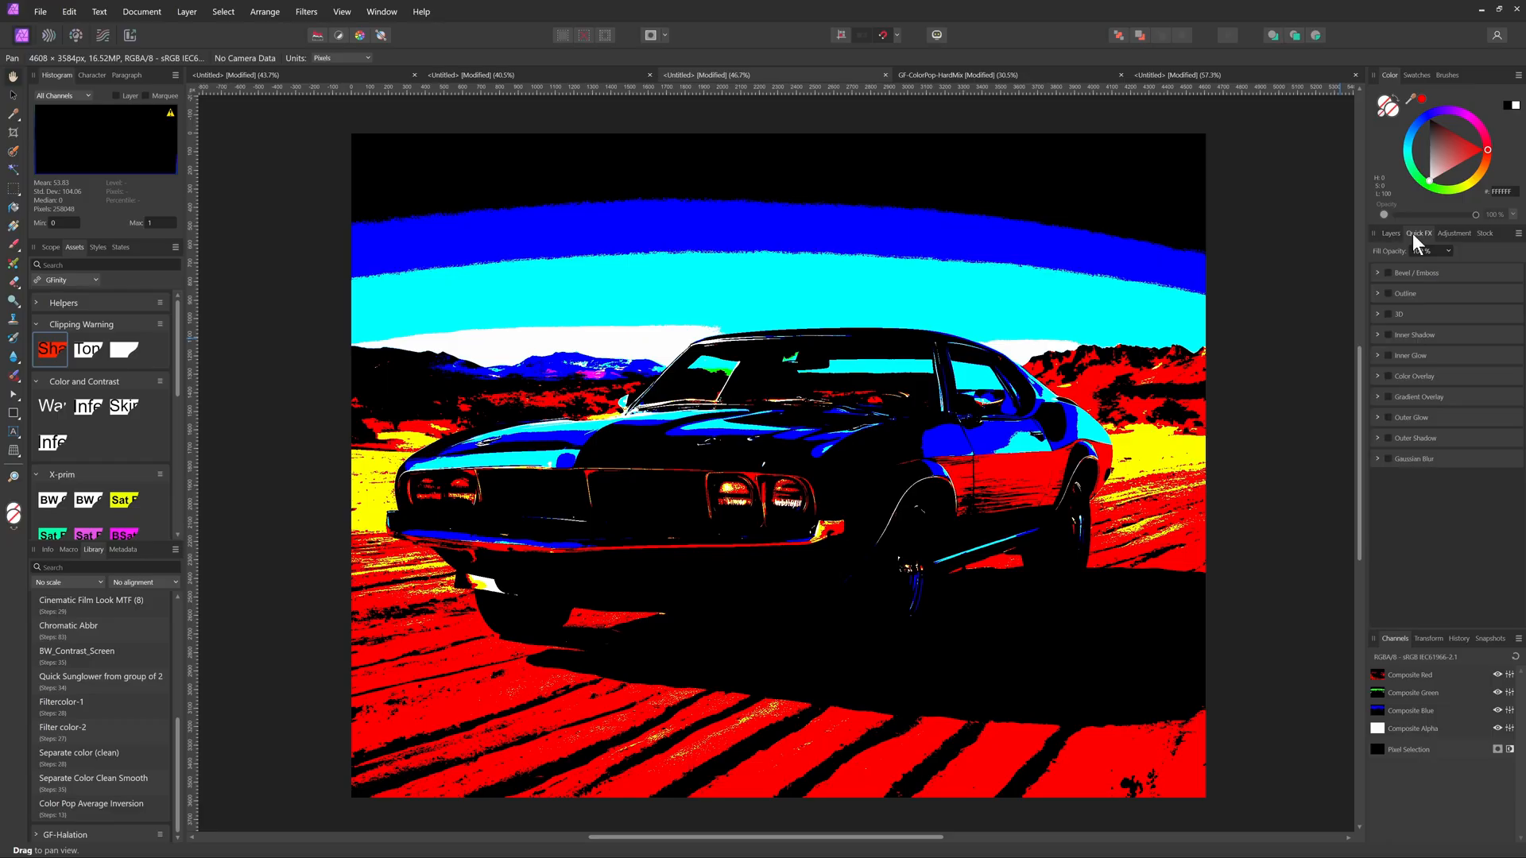
left_click(1448, 251)
left_click_drag(1449, 265, 1384, 268)
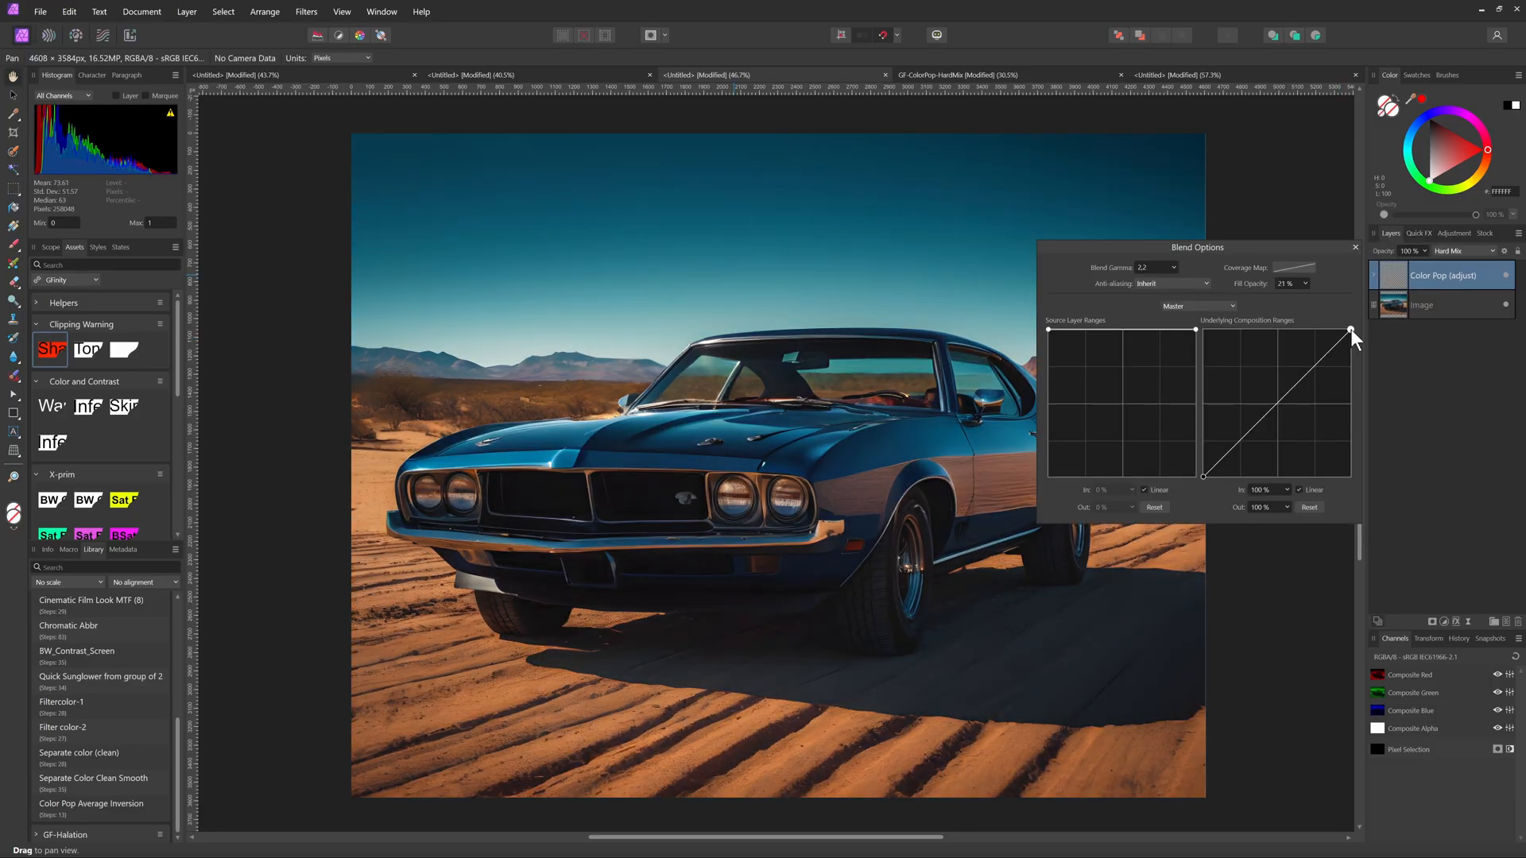
Steepen the shadow ramp in the Color Pop (adjust) group's underlying composition range and compare the car photo with and without the group.
left_click_drag(1351, 329, 1246, 328)
left_click(1355, 247)
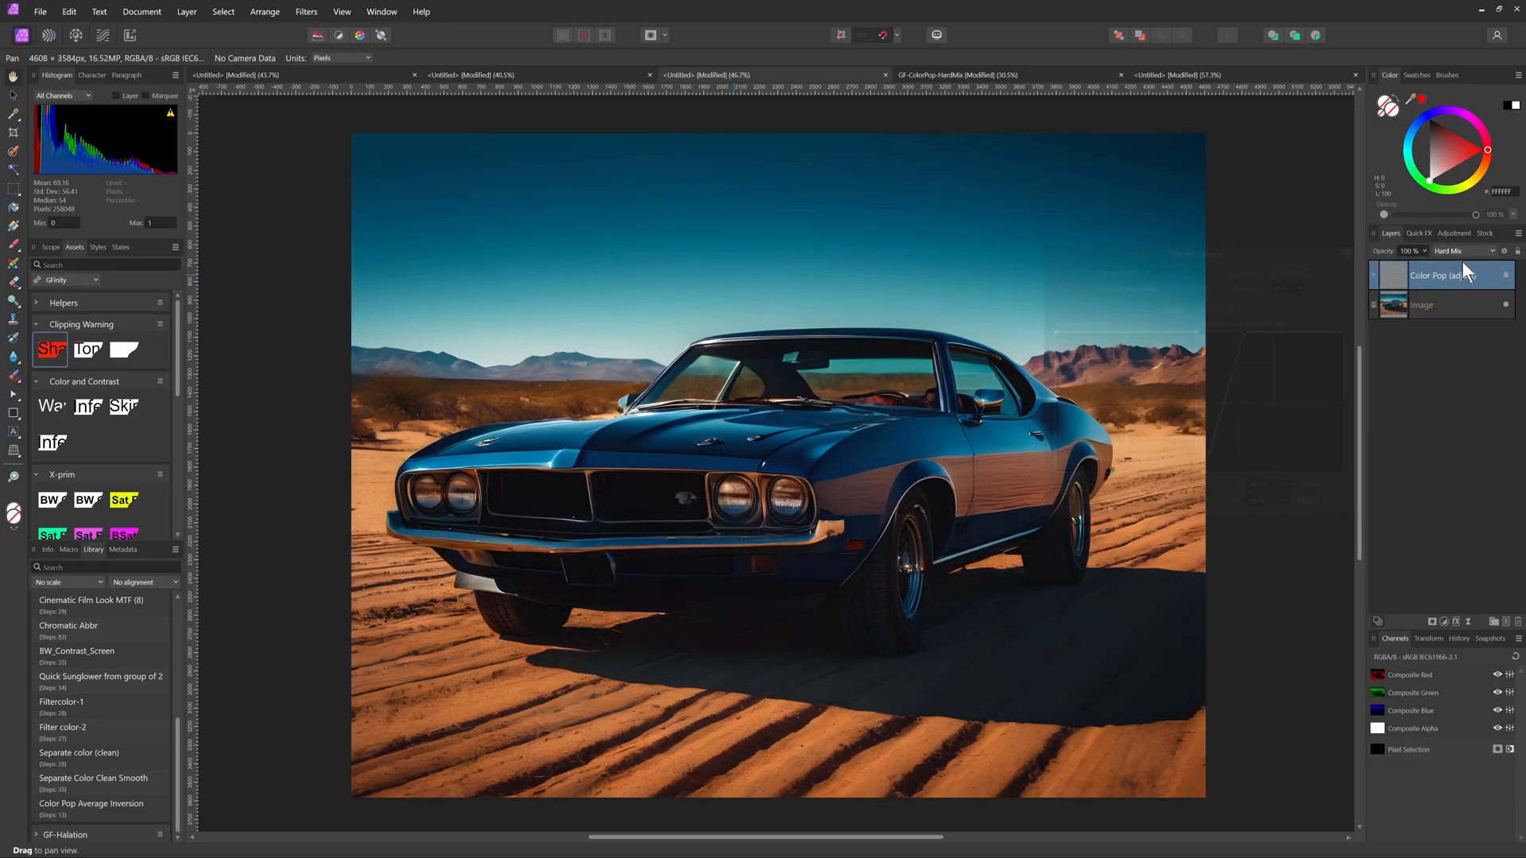
left_click(1506, 275)
left_click(1505, 275)
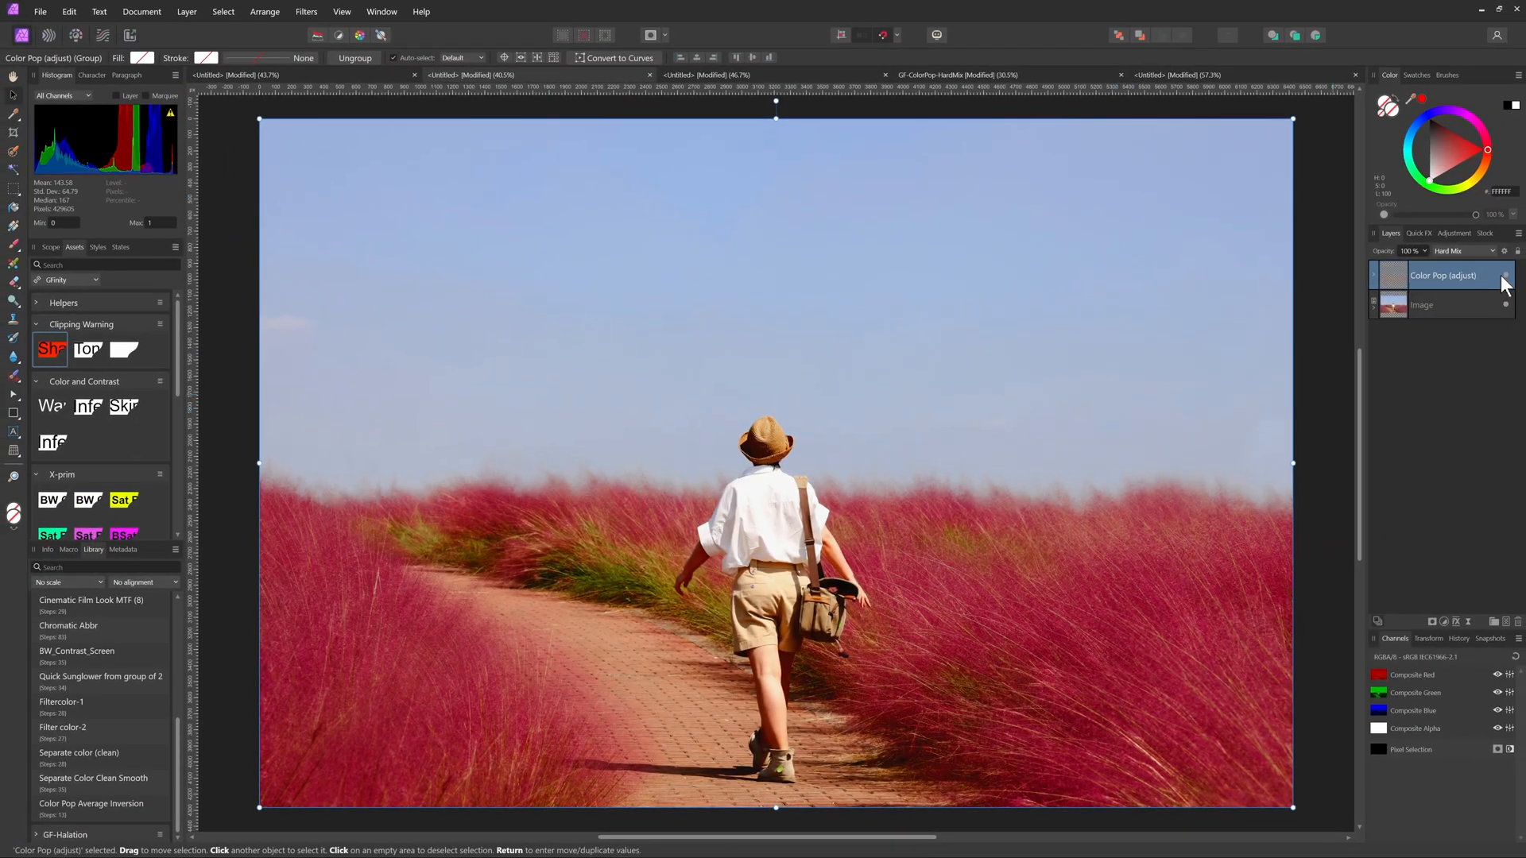
Compare the pink grass field photo with and without its Color Pop (adjust) group.
left_click(1505, 275)
left_click(1504, 275)
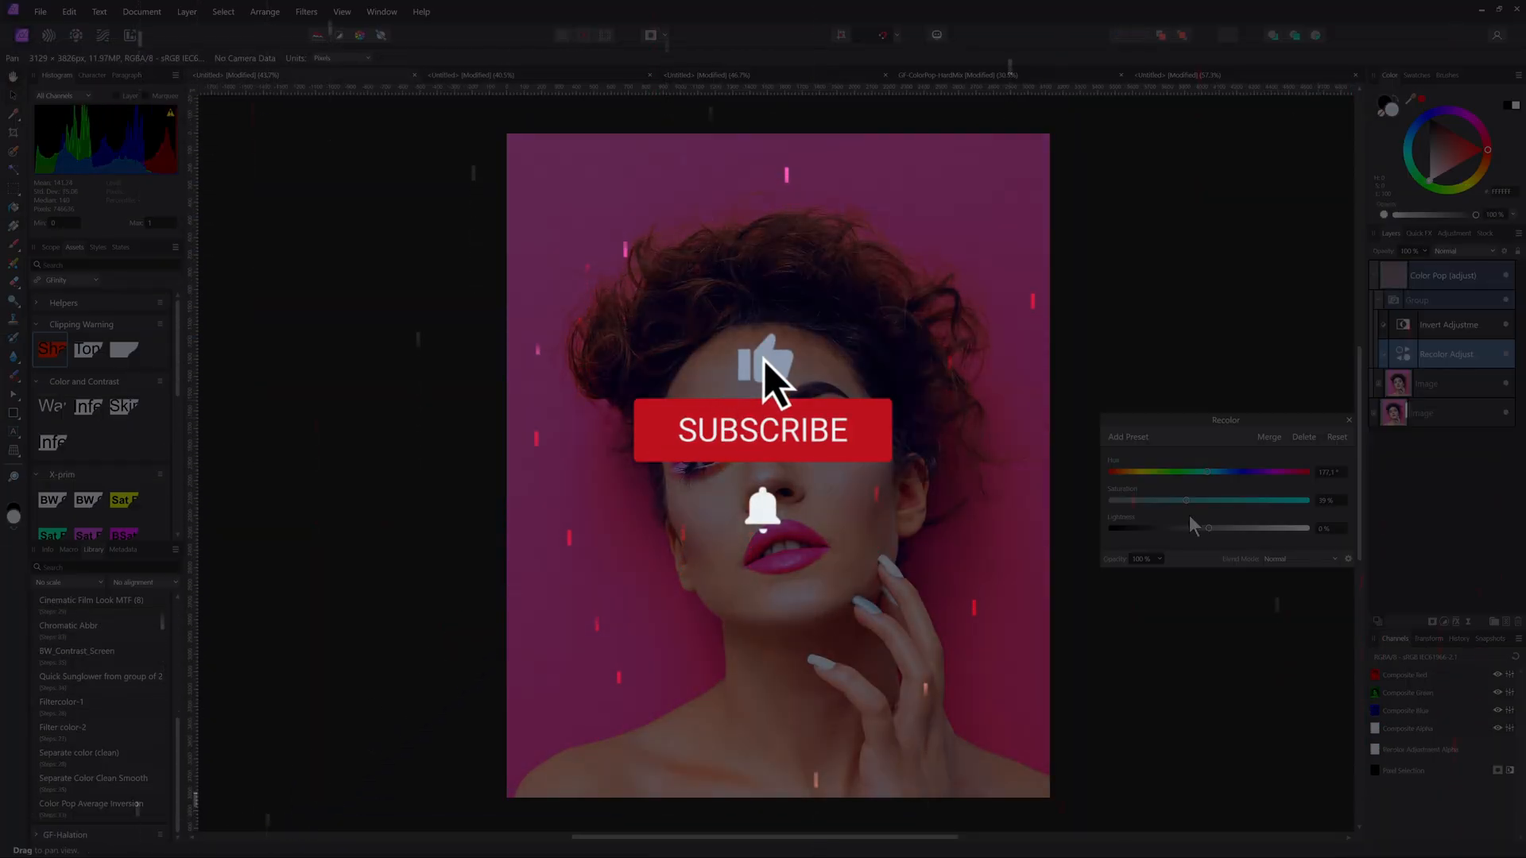
Change the Recolor inside the pink portrait's Color Pop (adjust) group to a cyan hue with higher saturation and about 32% lightness.
left_click_drag(1202, 529, 1240, 528)
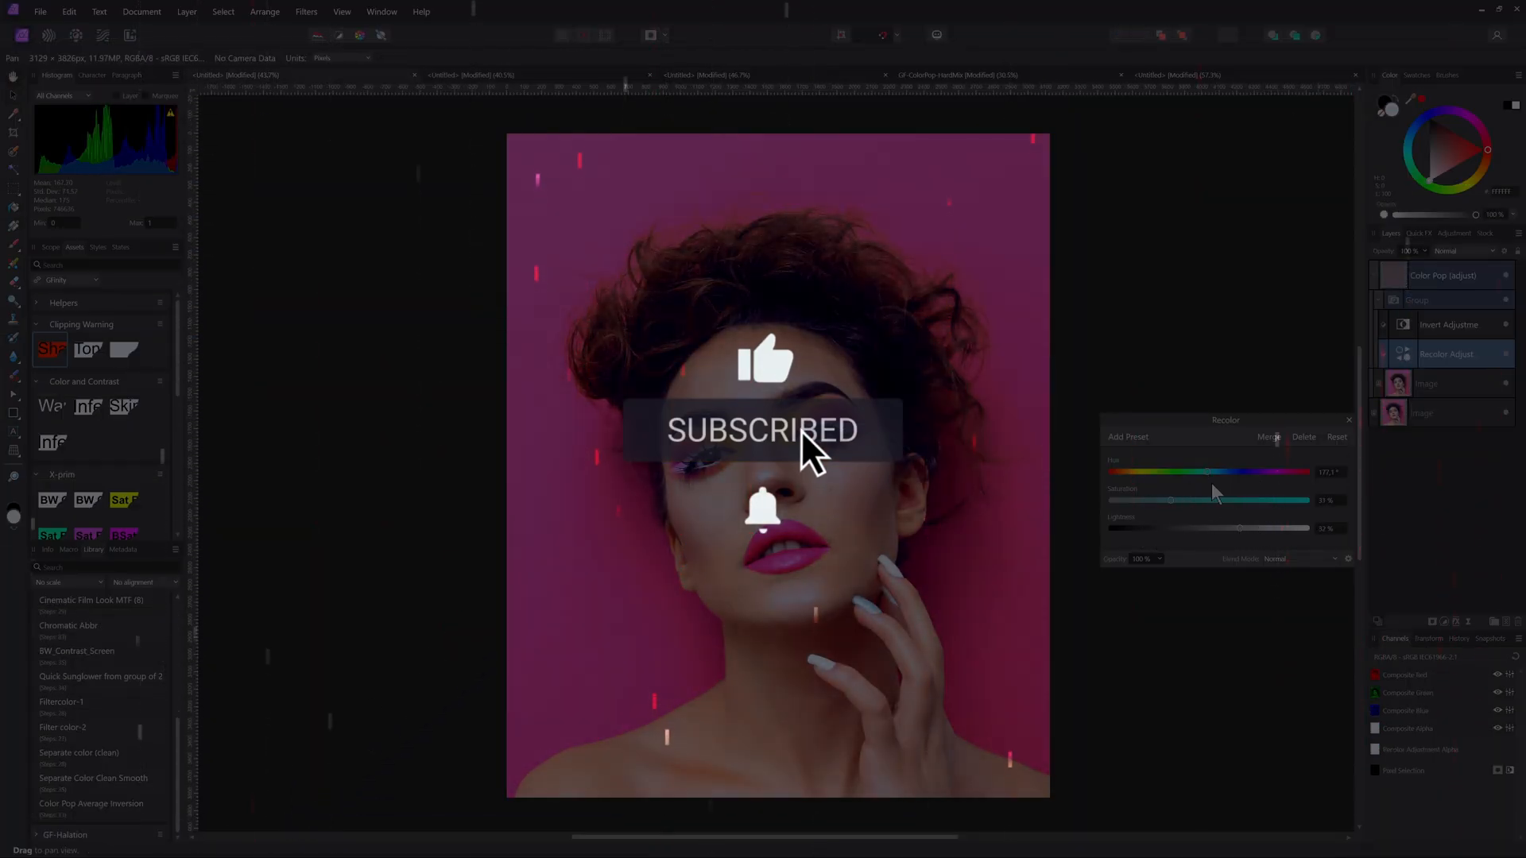
left_click_drag(1207, 473, 1242, 501)
left_click_drag(1132, 472, 1213, 474)
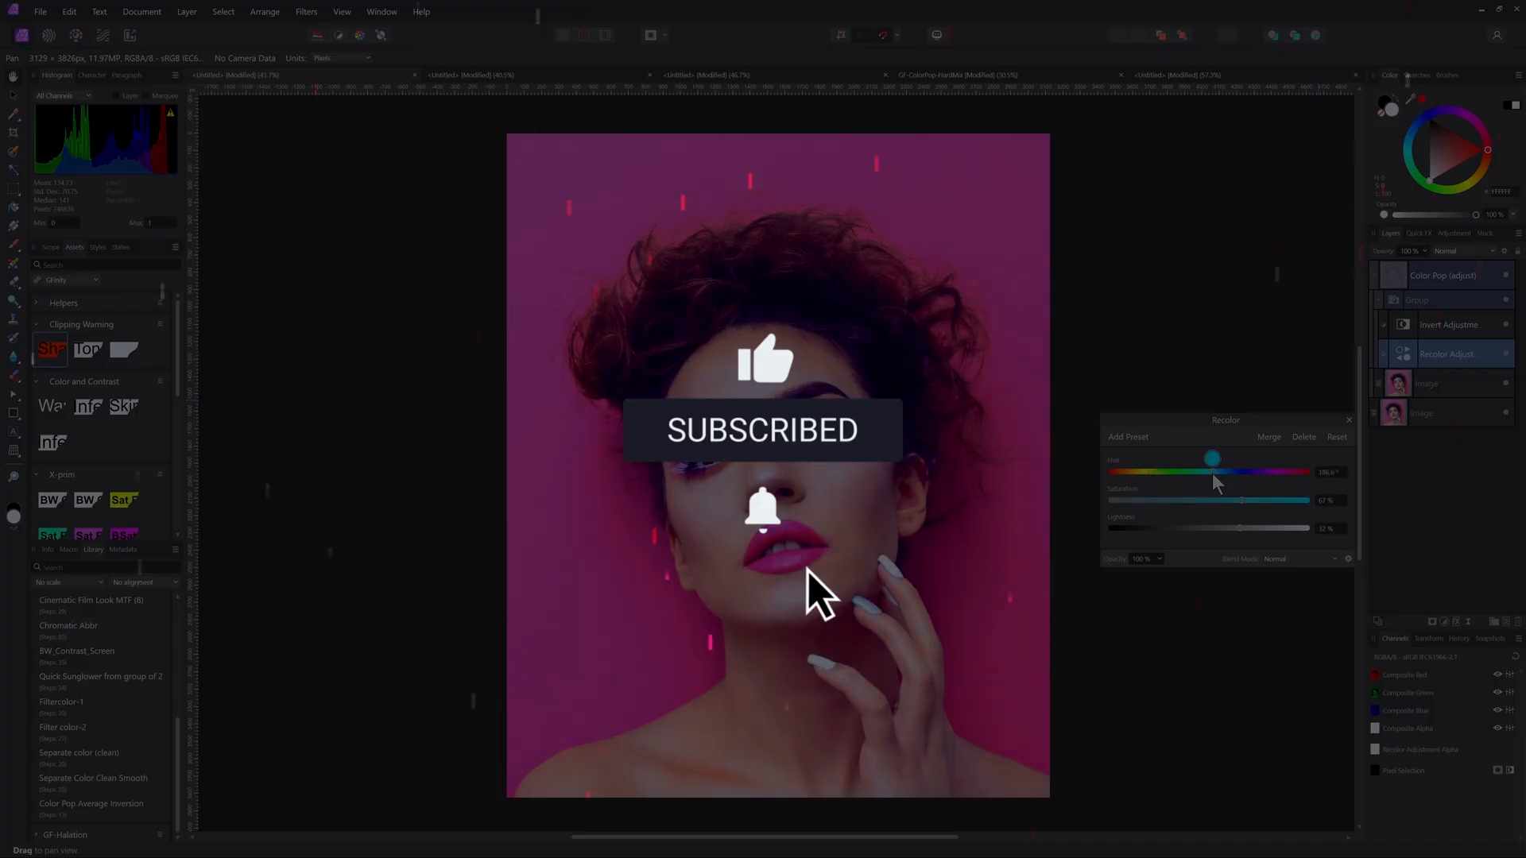
left_click(1350, 419)
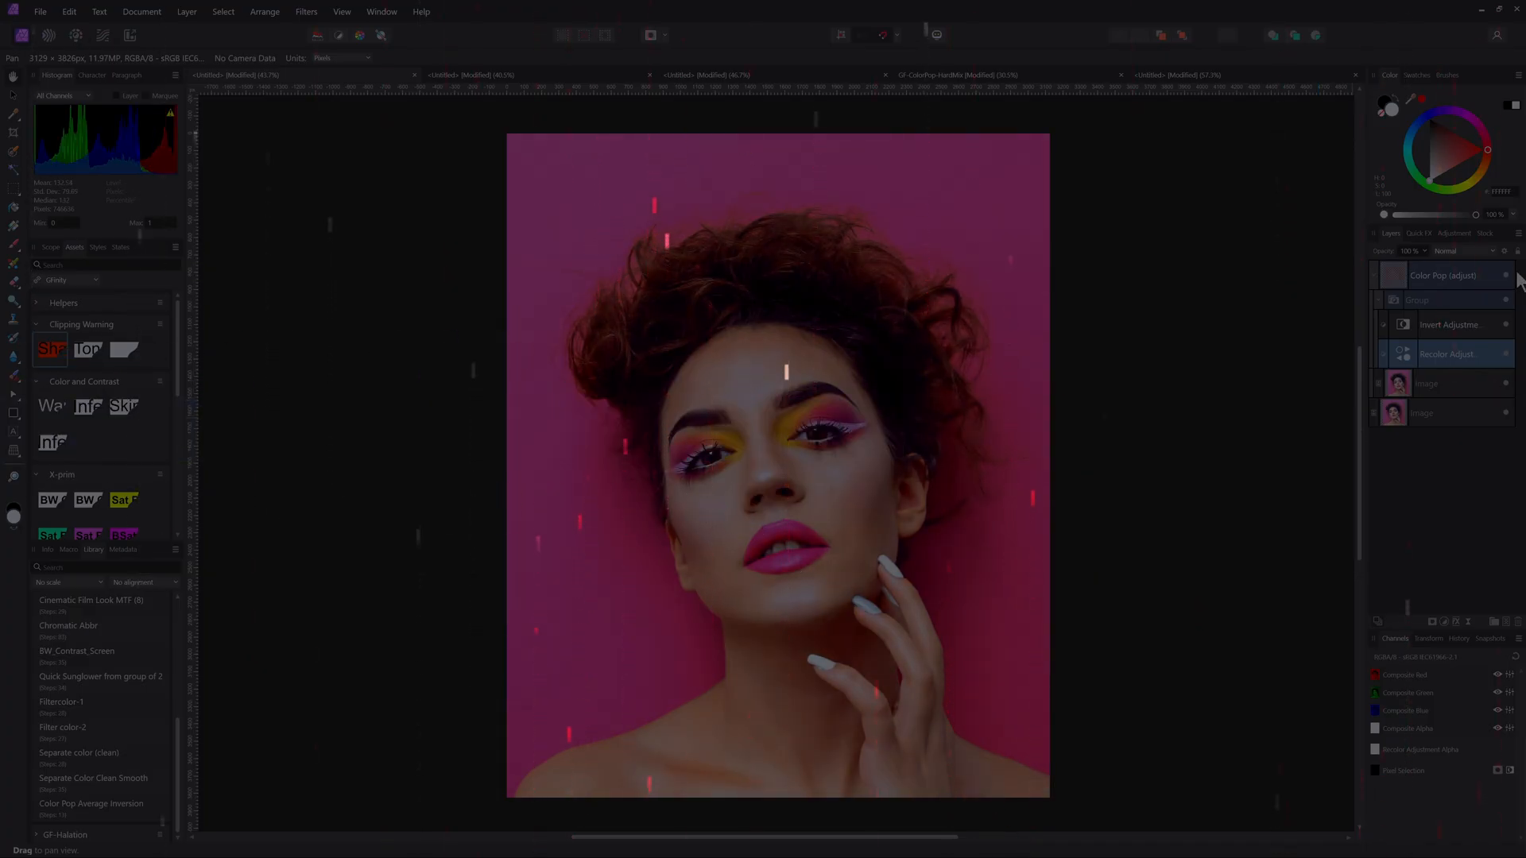